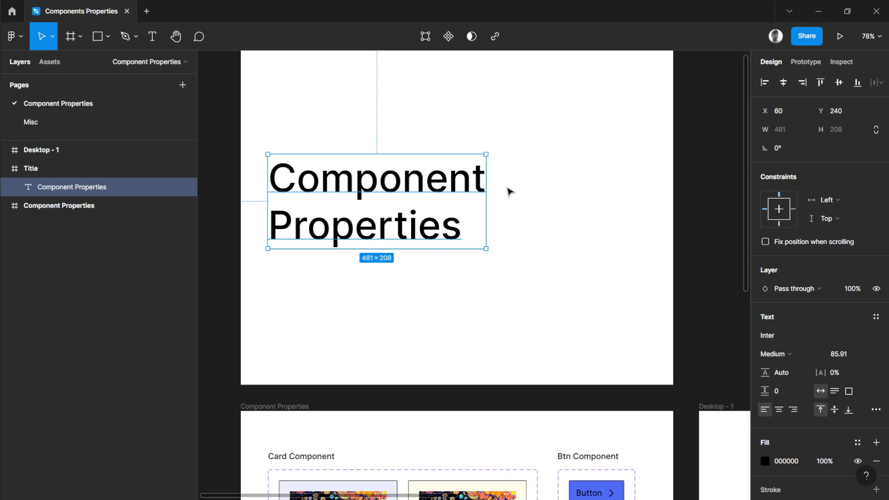
Step: Examine the component properties defined on the Card component set and the Btn component set
left_click(507, 190)
scroll(528, 148, "down", 8)
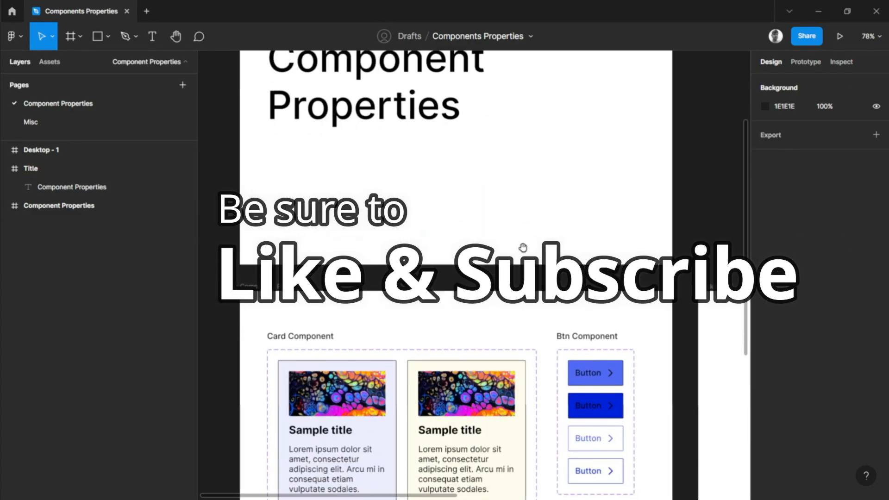
scroll(504, 161, "down", 2)
left_click(292, 137)
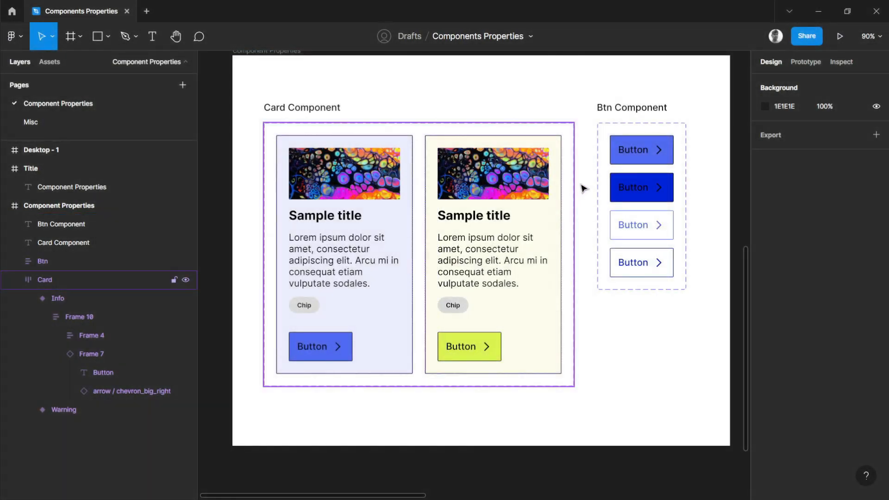
left_click_drag(583, 177, 560, 189)
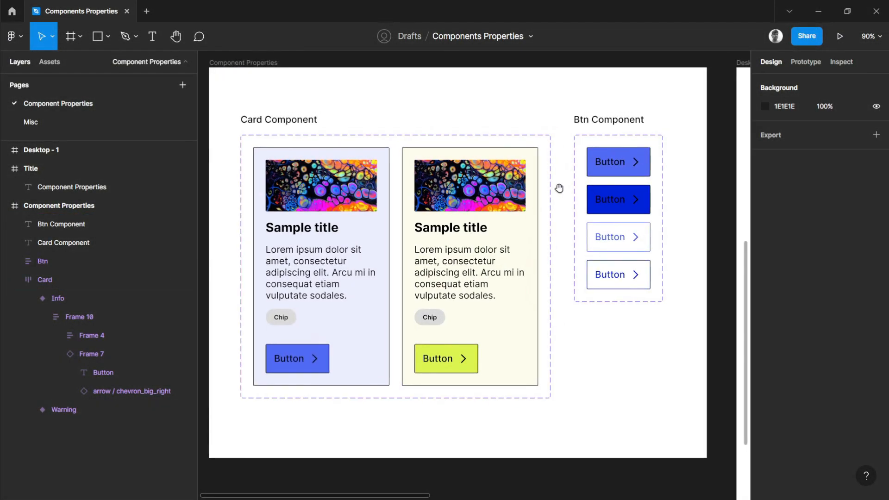
left_click(497, 211)
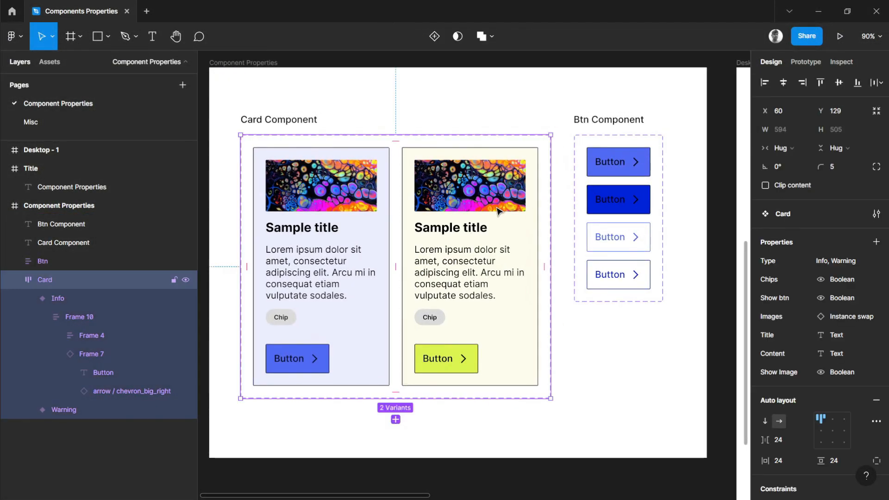
left_click(636, 204)
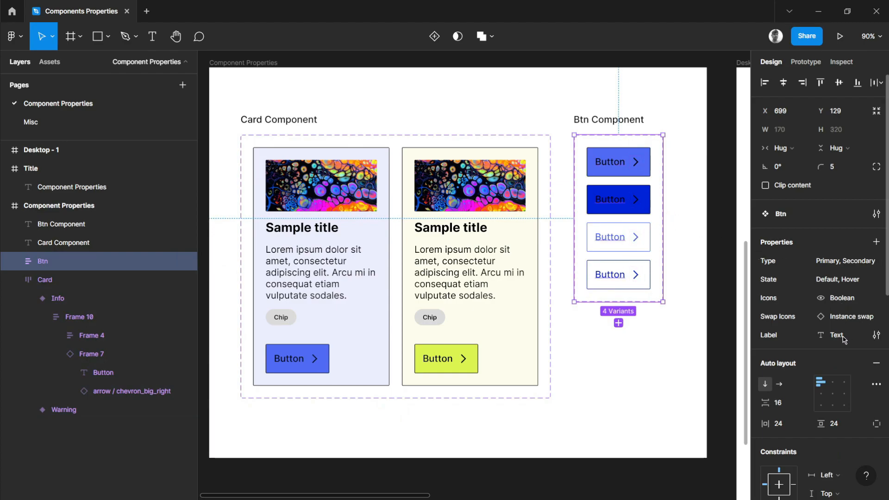
left_click(640, 120)
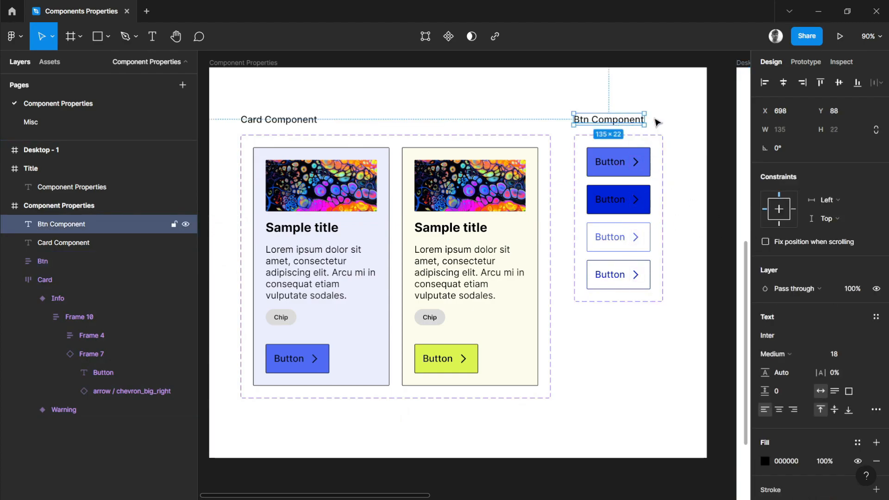
left_click(691, 139)
Step: Inspect the chevron icon's linked properties and the Primary, Default variant in the Btn component set
scroll(641, 137, "up", 5)
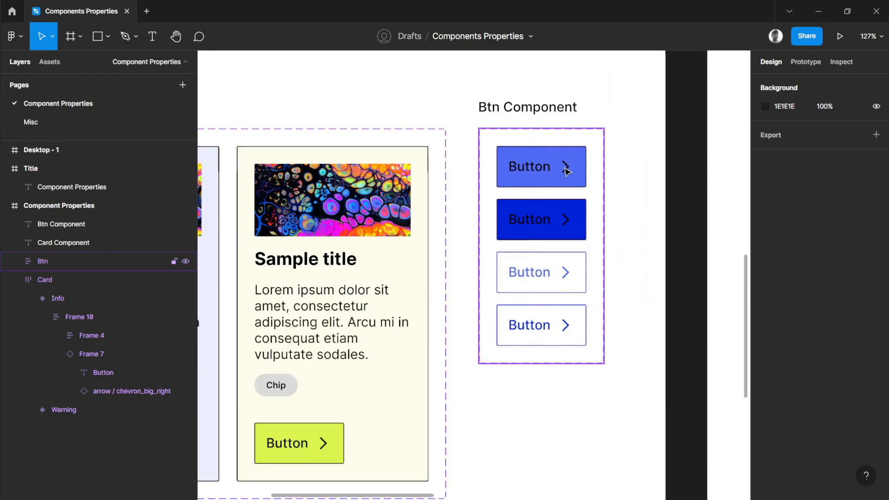
double_click(564, 167)
double_click(565, 169)
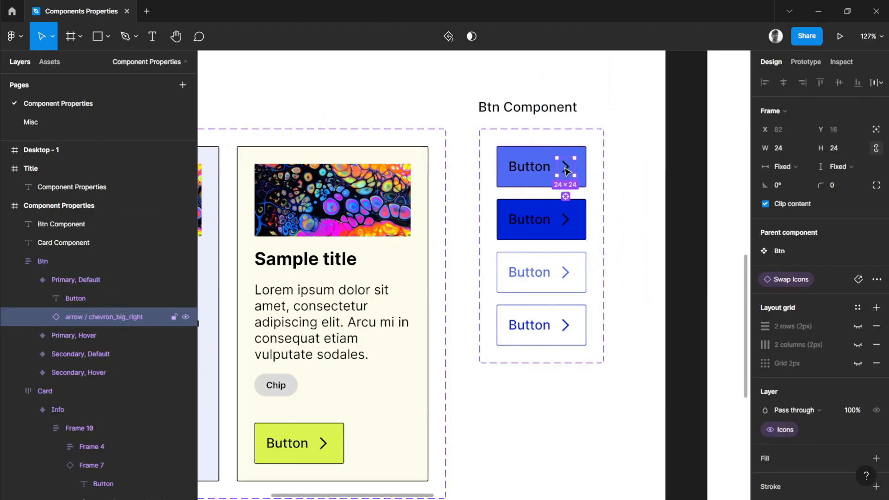
left_click(599, 179)
left_click(567, 167)
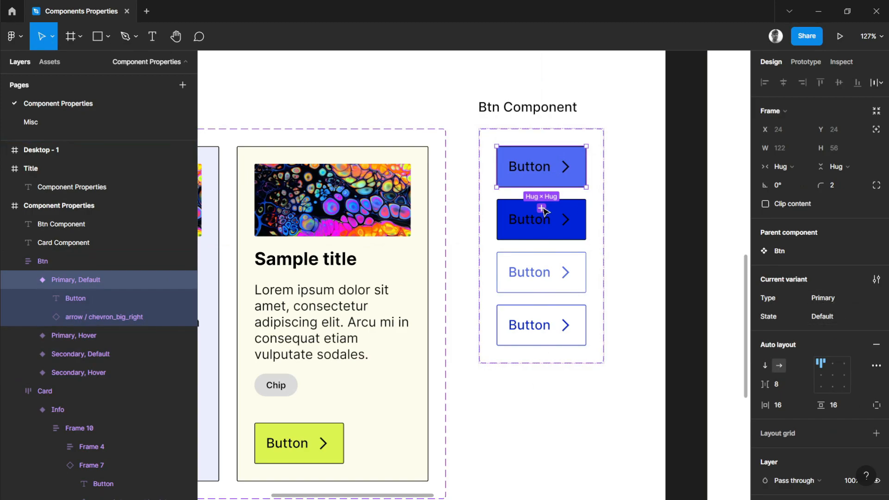
key("ctrl+d")
key("ctrl+z")
Step: Check the Type and State values of each Btn variant and the options available for both properties
left_click(570, 225)
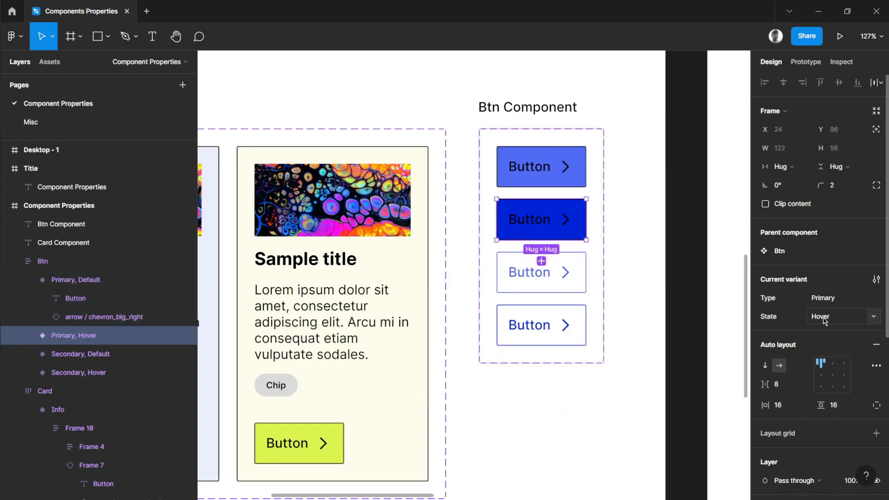
left_click(576, 274)
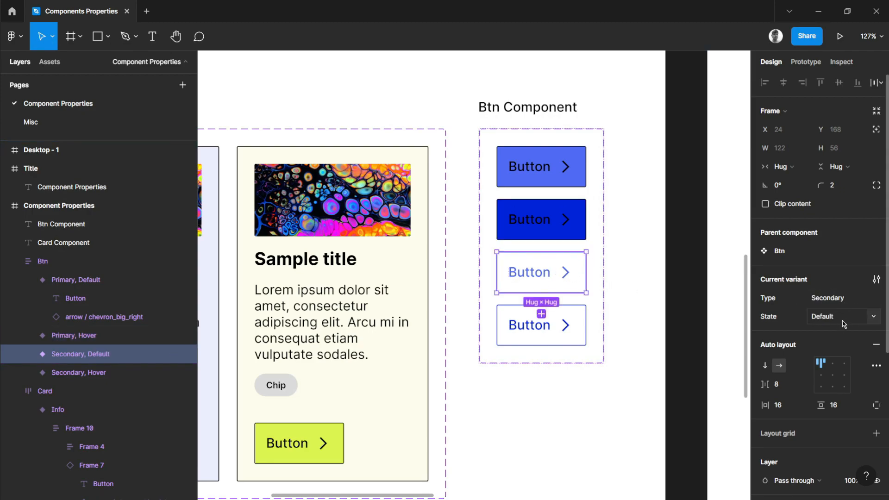
left_click(561, 330)
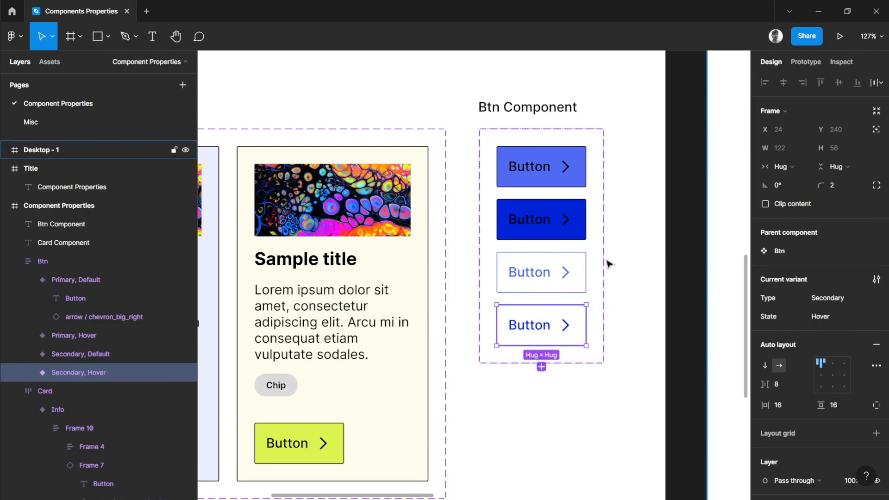
left_click(577, 173)
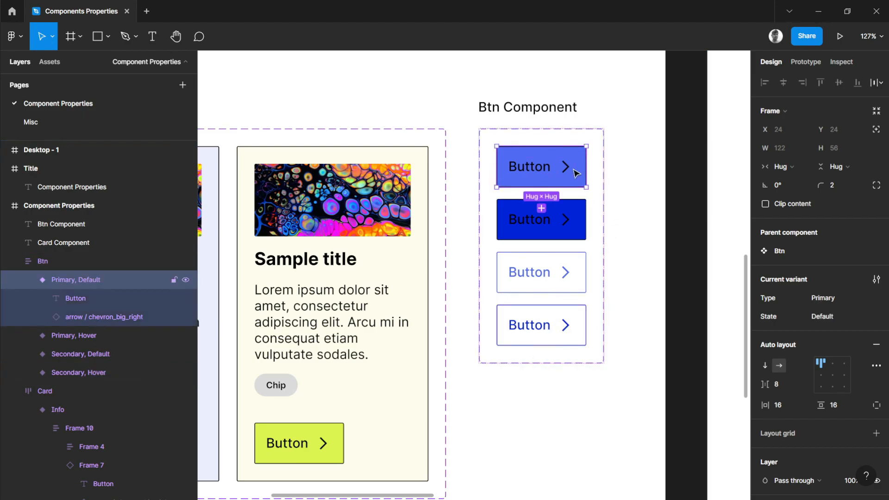
left_click(875, 300)
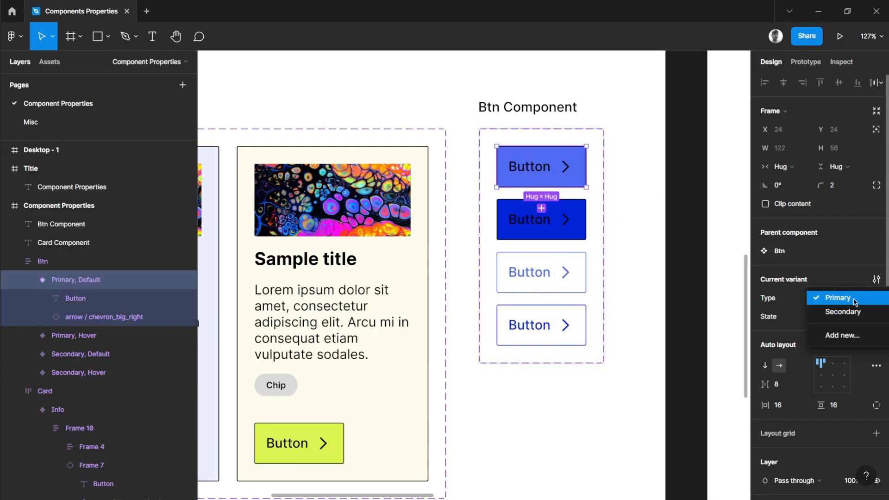
left_click(854, 302)
left_click(874, 318)
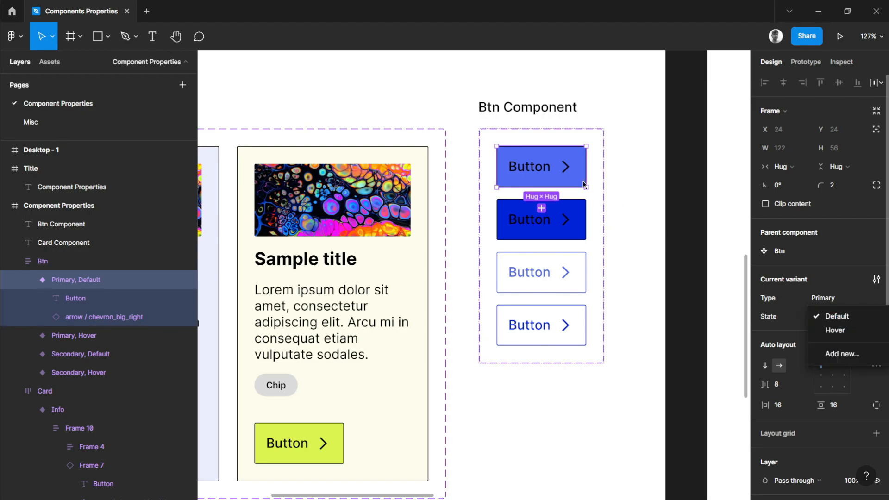
Step: Inspect the chevron icons inside the default and hover variants of the primary button
left_click(608, 165)
scroll(637, 145, "up", 5)
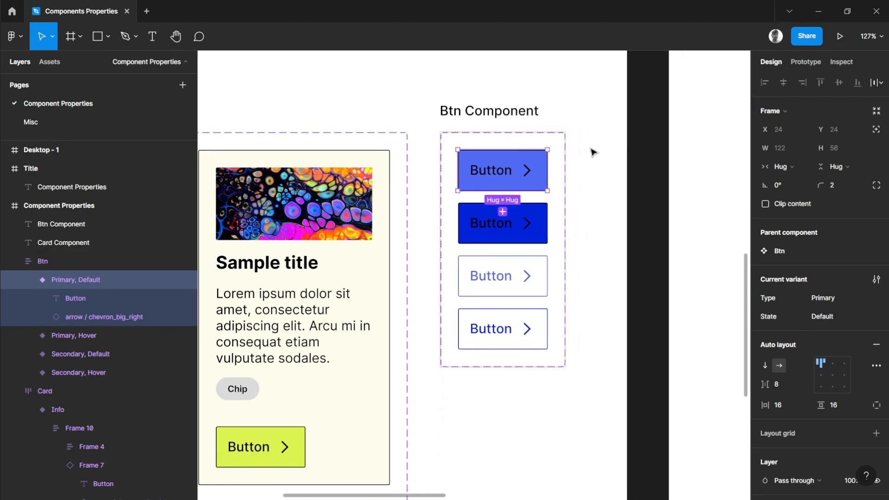
left_click(512, 175)
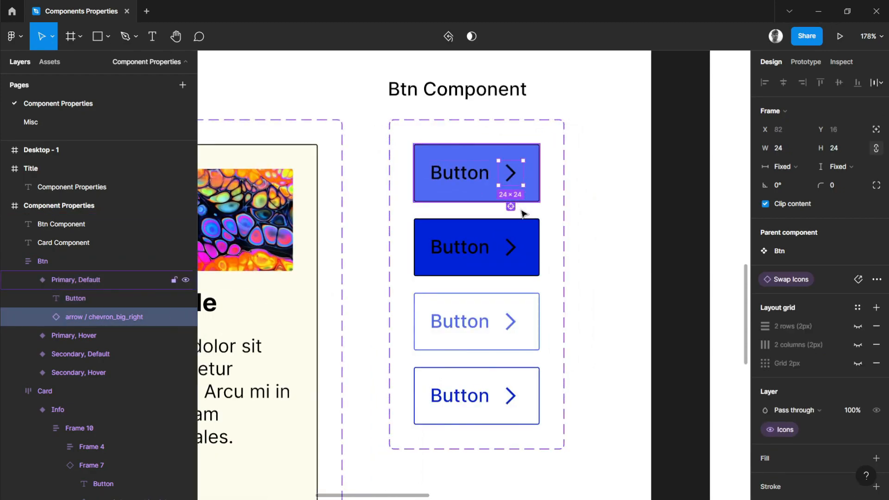
left_click(513, 251)
left_click(588, 170)
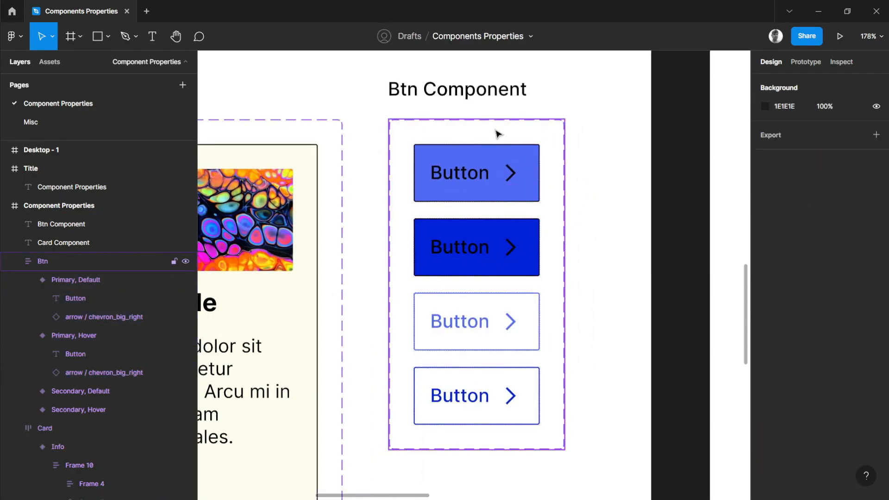
Step: Review the Btn component set's properties and the property types that can be created for it
left_click(500, 125)
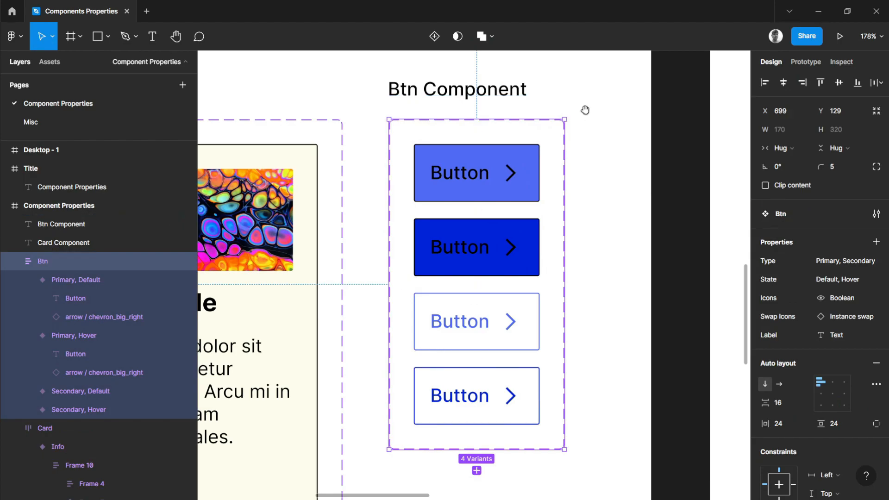
scroll(586, 109, "left", 1)
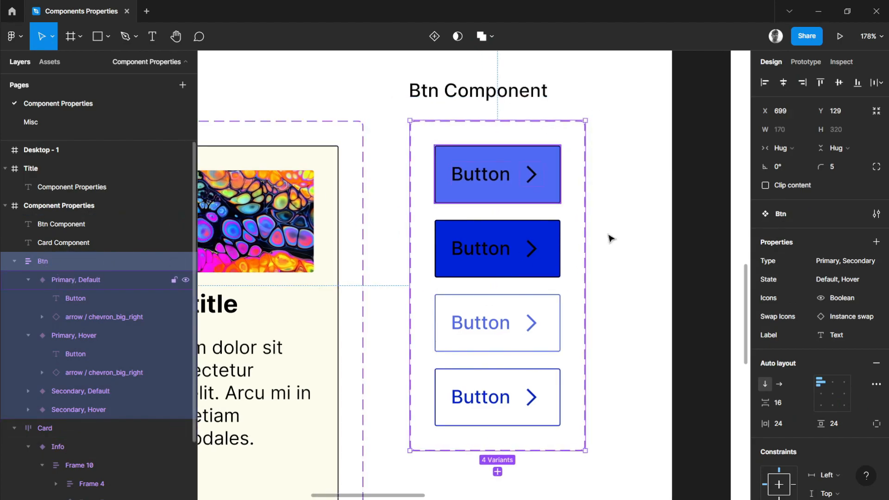
left_click(877, 243)
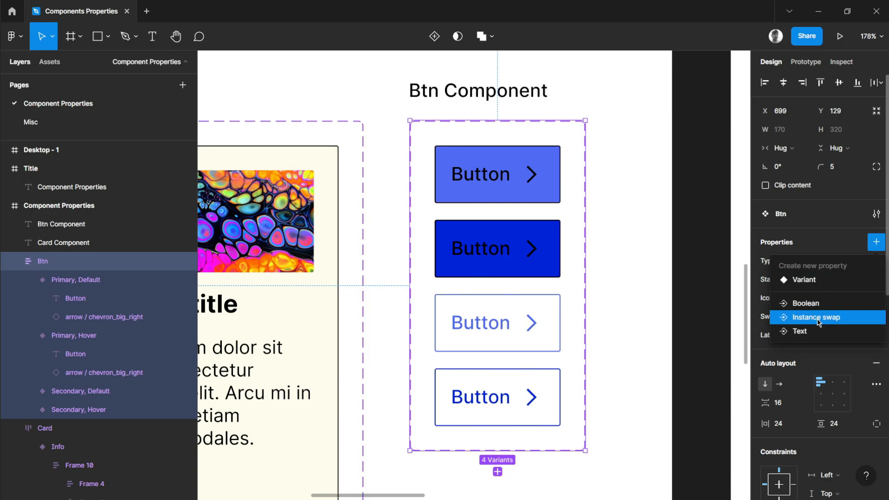
left_click(697, 224)
double_click(477, 170)
left_click(553, 130)
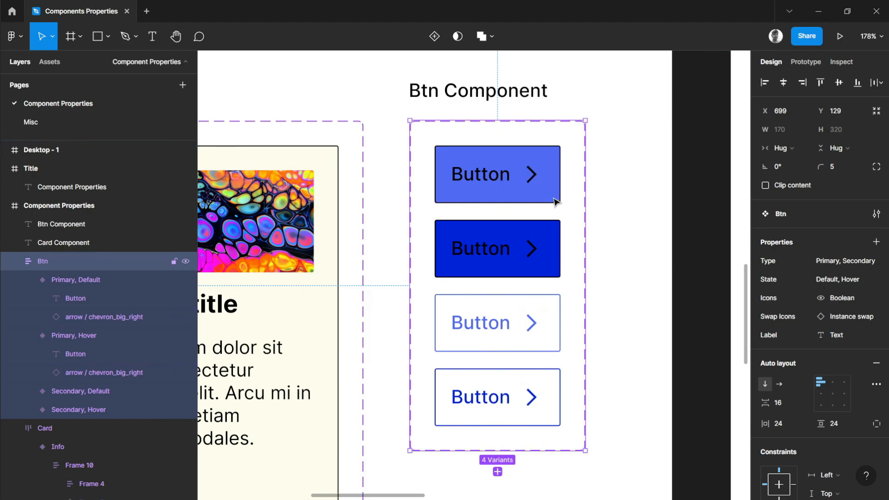
scroll(626, 203, "right", 2)
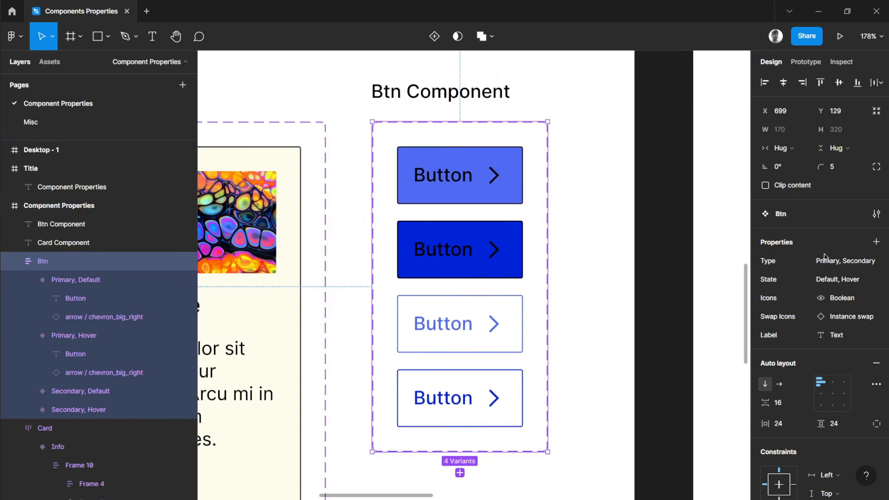
left_click(876, 244)
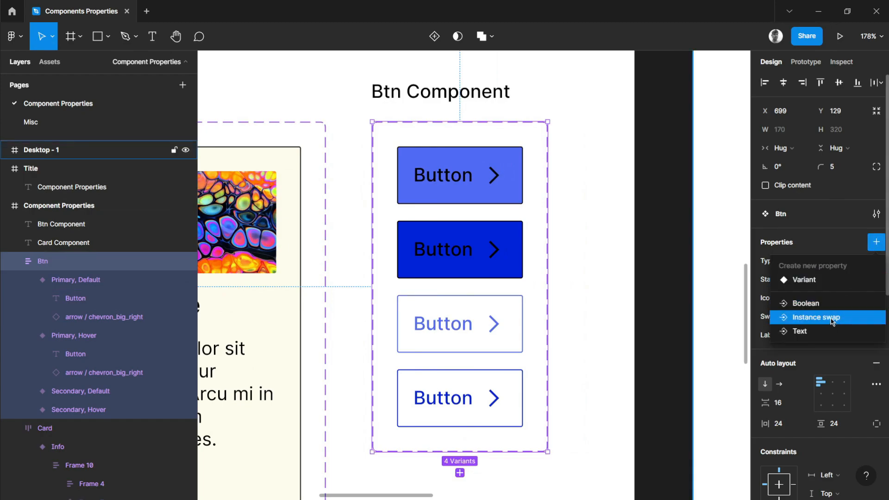
left_click(799, 241)
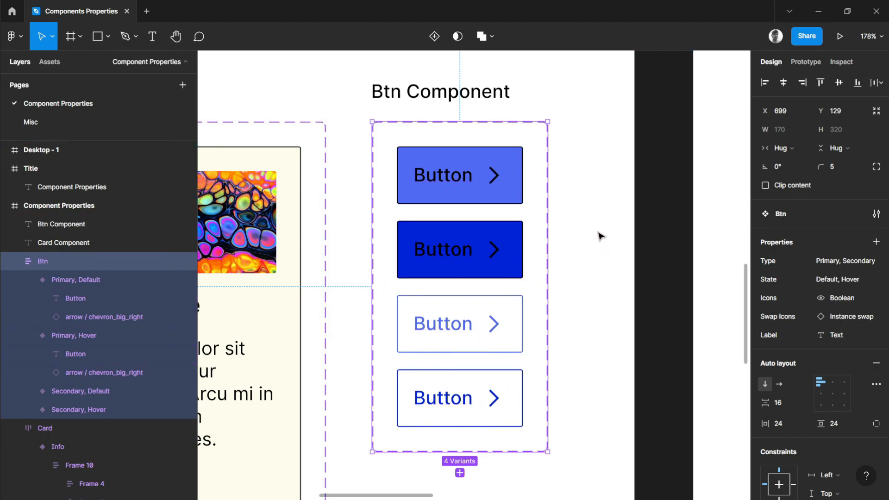
Step: Copy the Primary, Default button variant and place an instance of it below the Btn component set at X 723, Y 530
scroll(583, 214, "down", 2, "ctrl")
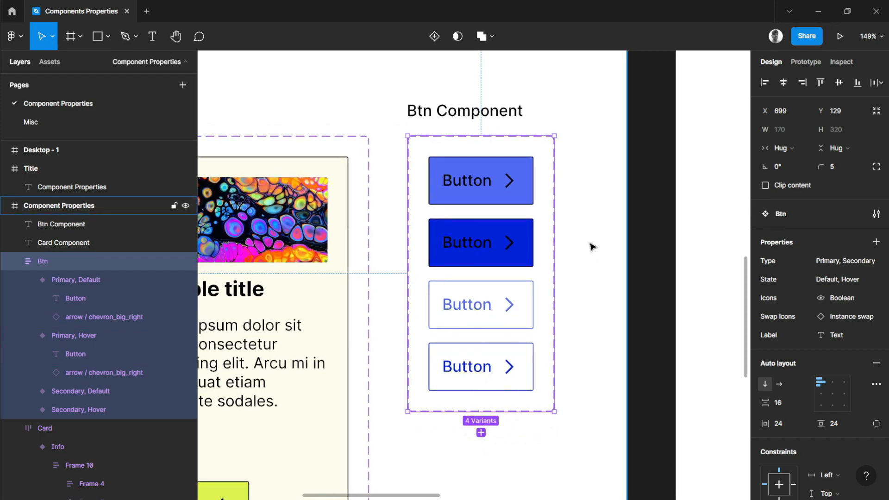
left_click(505, 173)
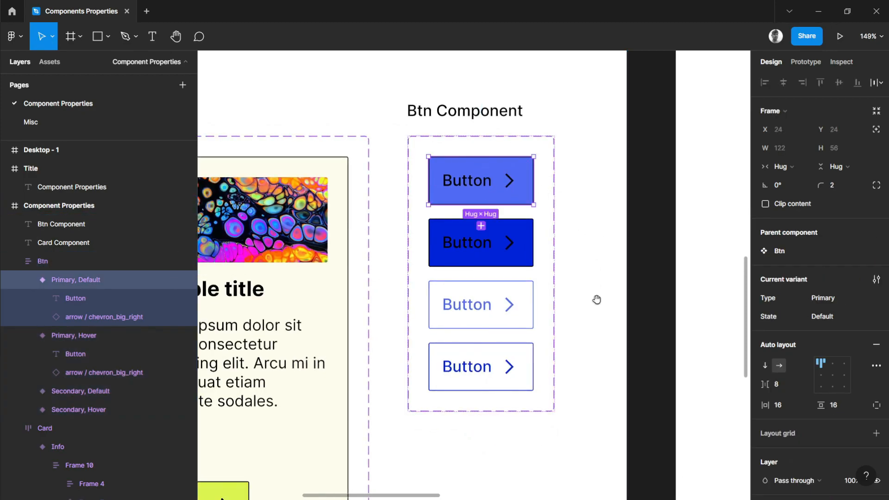
left_click_drag(596, 302, 635, 185)
scroll(639, 188, "down", 4, "ctrl")
scroll(566, 323, "up", 6, "ctrl")
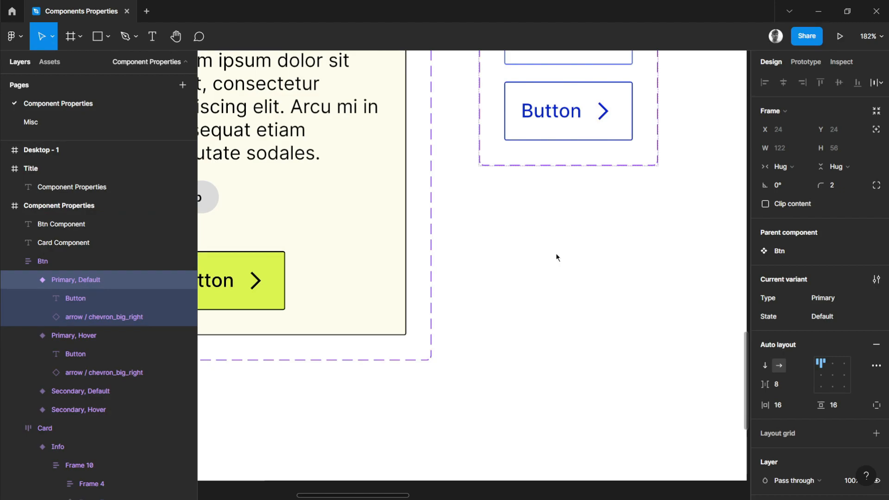
right_click(559, 258)
left_click(604, 159)
left_click_drag(605, 288, 563, 286)
left_click_drag(683, 222, 615, 270)
Step: Try the Secondary type on the button instance and return it to Primary
left_click(815, 253)
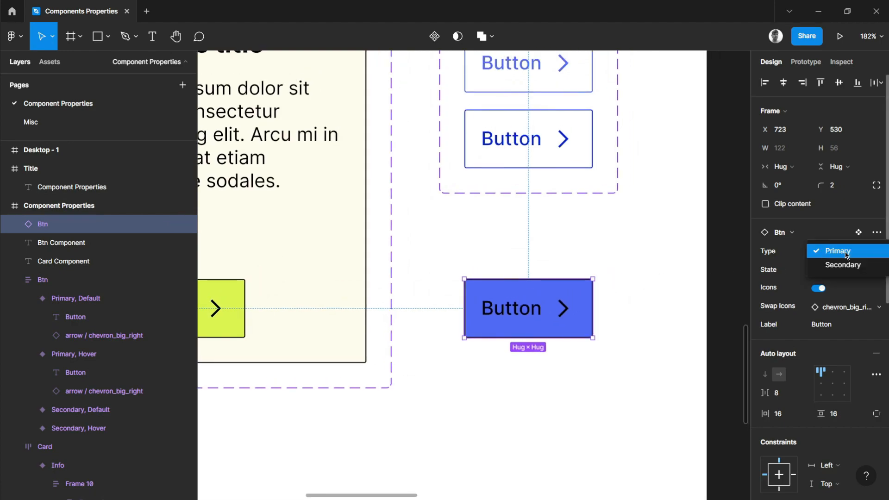
left_click(850, 265)
left_click(848, 252)
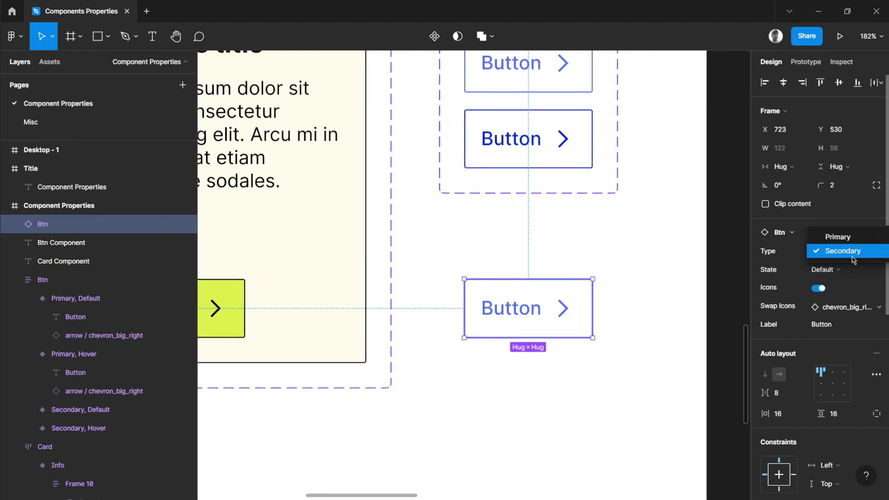
left_click(851, 237)
Step: Try the Hover state on the button instance and return it to Default
left_click(845, 271)
left_click(843, 287)
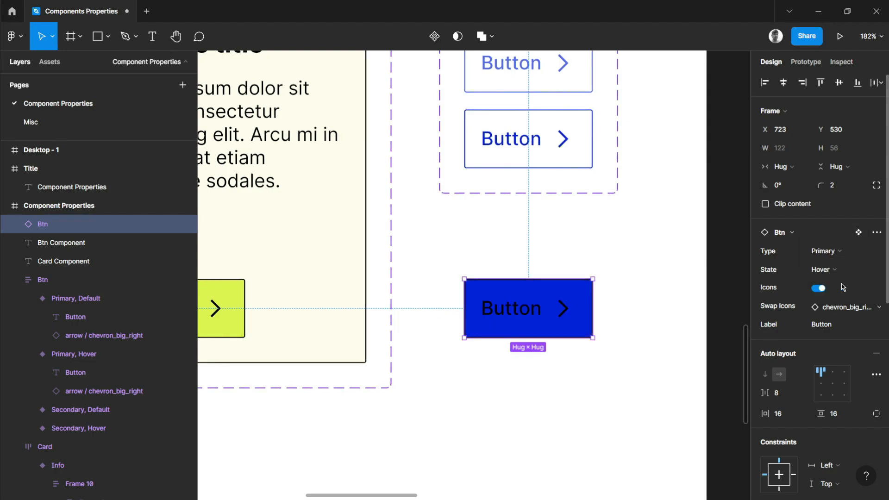
left_click(841, 270)
left_click(849, 255)
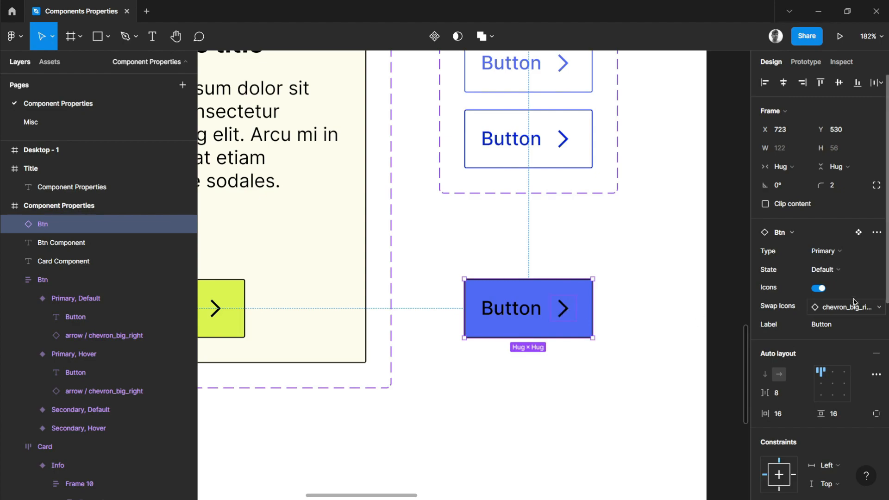
Step: Turn off the Icons property of the button instance and set its label to "Submit"
left_click(821, 289)
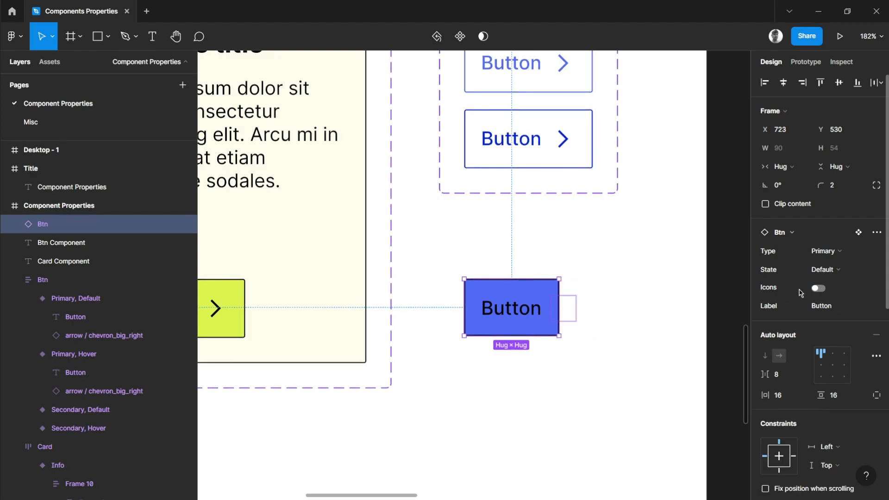
left_click(829, 307)
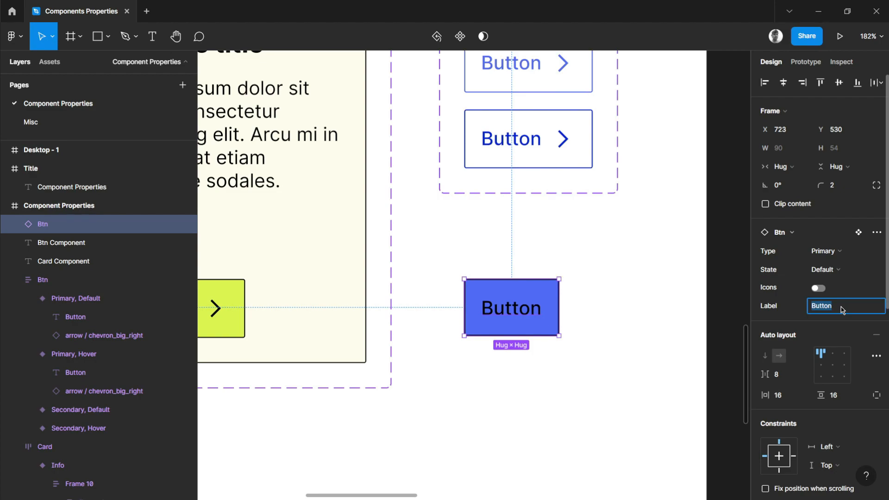
type("Submit")
key("Return")
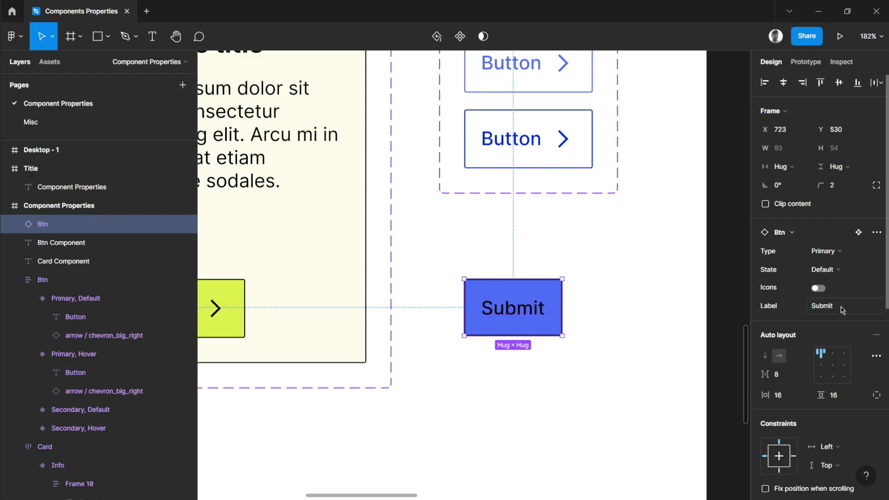
Step: Turn on the Icons property of the button instance and swap its icon to chevron_duo_right from the arrow icons
left_click(819, 289)
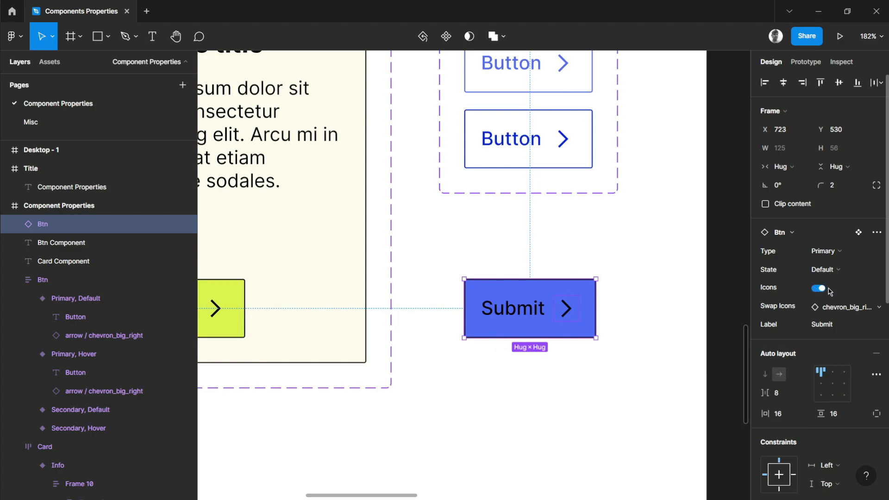
left_click(862, 308)
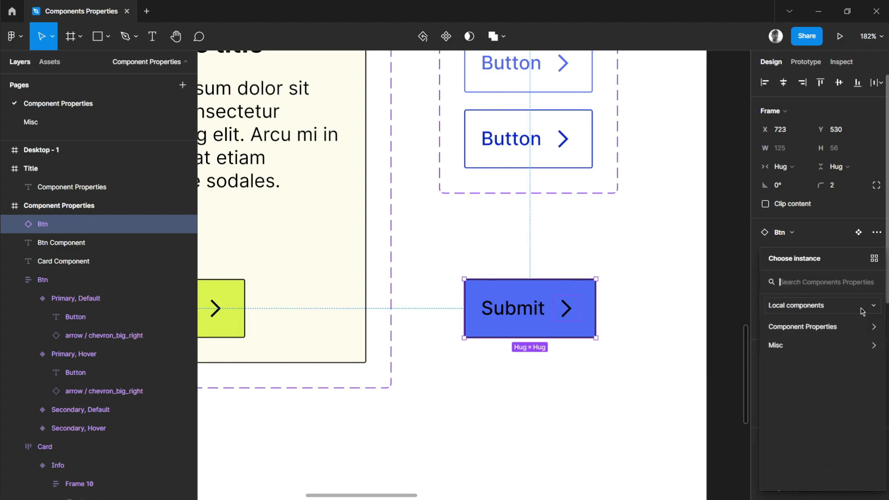
left_click(820, 344)
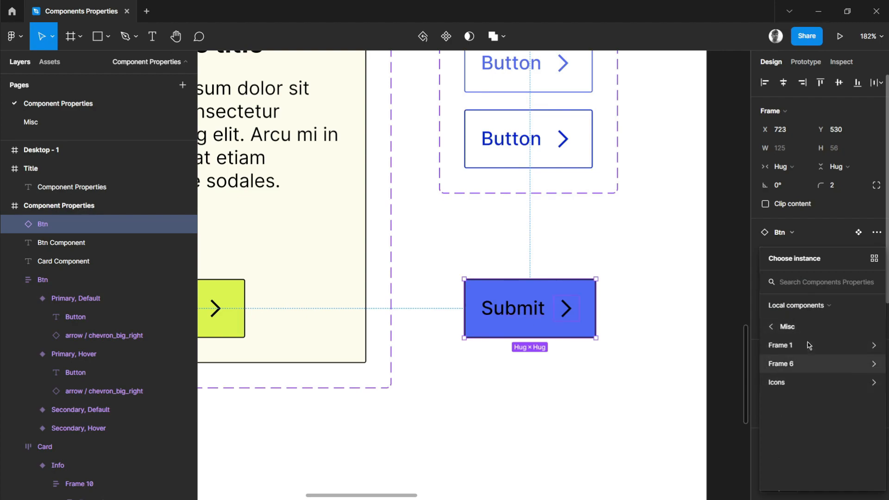
left_click(789, 385)
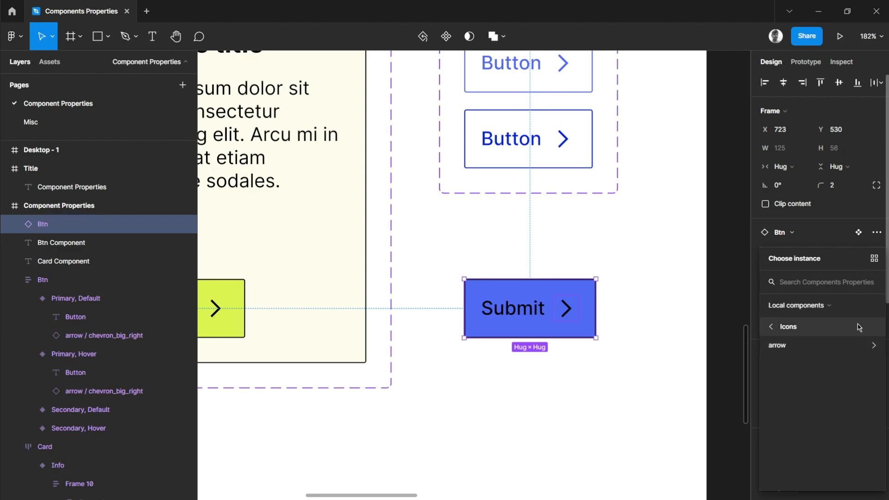
left_click(826, 345)
scroll(847, 366, "down", 2)
scroll(838, 407, "down", 2)
scroll(811, 446, "down", 4)
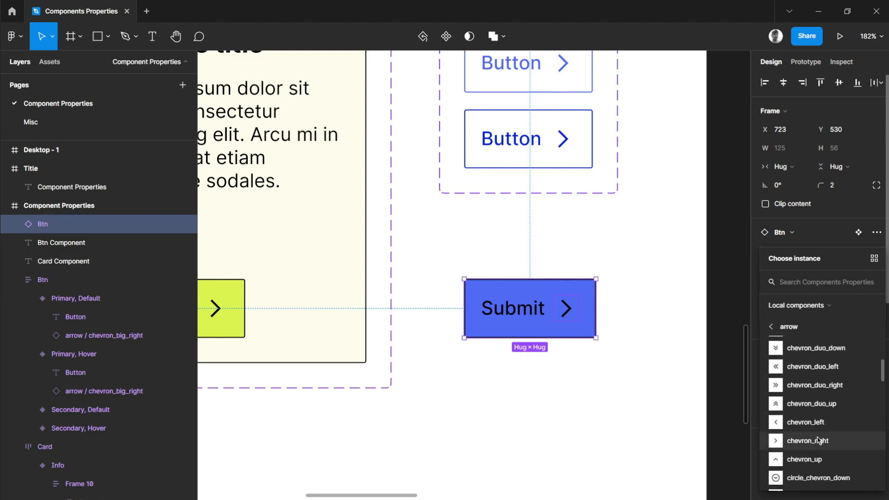
scroll(824, 407, "down", 3)
scroll(824, 419, "up", 3)
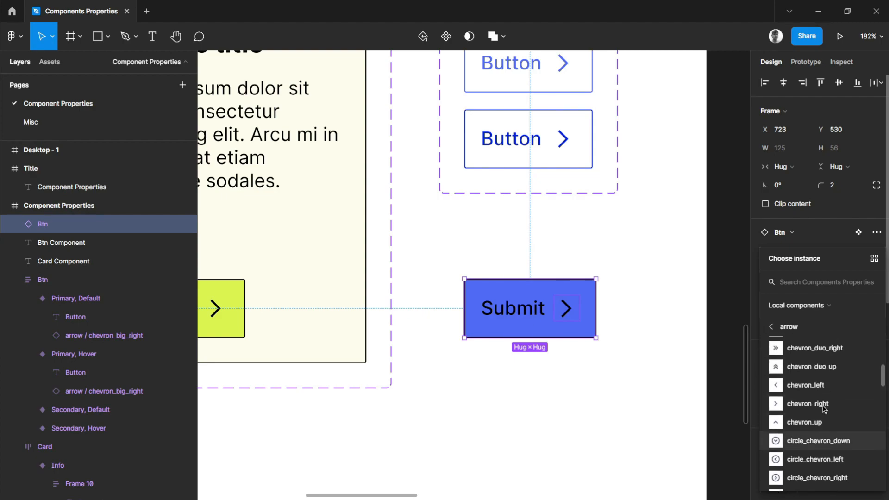
left_click(811, 376)
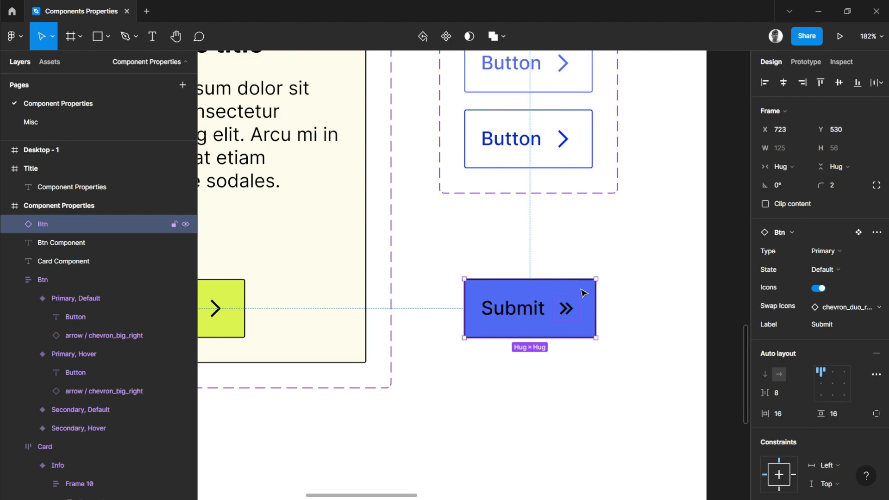
left_click(653, 307)
Step: Examine the Info and Warning variants of the Card component and the property list of the Card component set
scroll(654, 307, "down", 2)
scroll(652, 302, "up", 2)
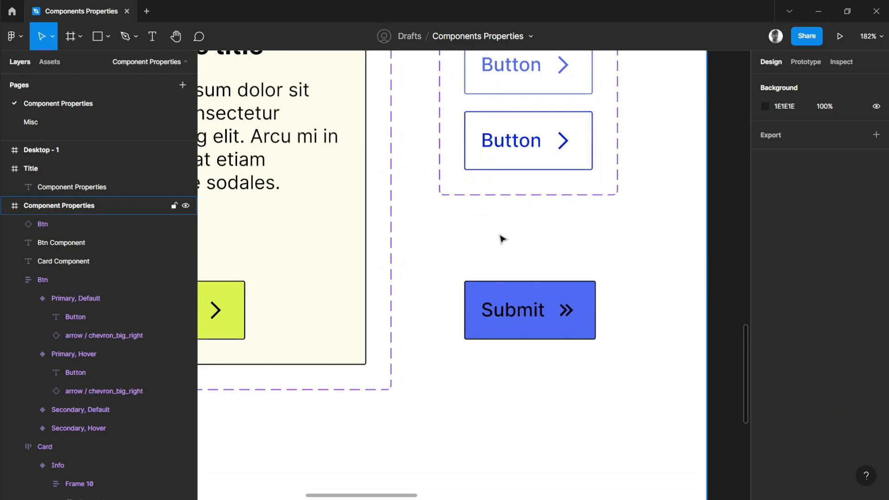
left_click_drag(501, 234, 661, 325)
scroll(660, 325, "down", 3)
scroll(661, 328, "down", 2)
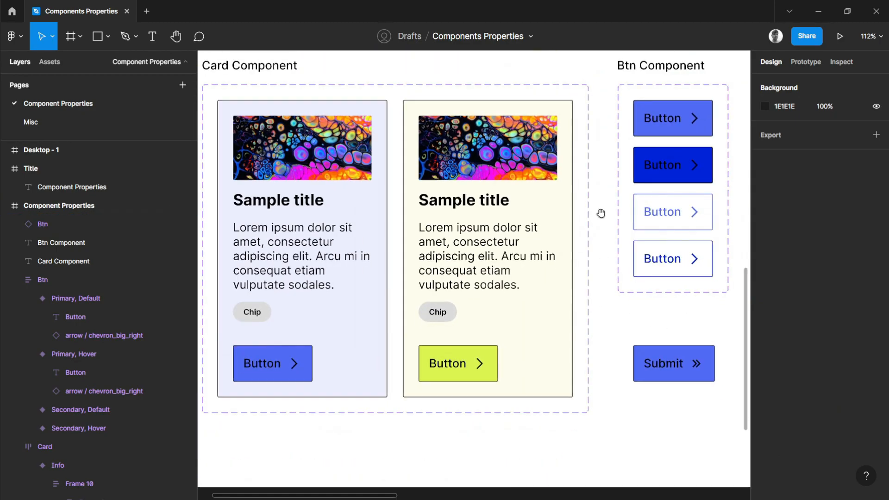
left_click_drag(601, 213, 629, 260)
scroll(368, 234, "up", 2)
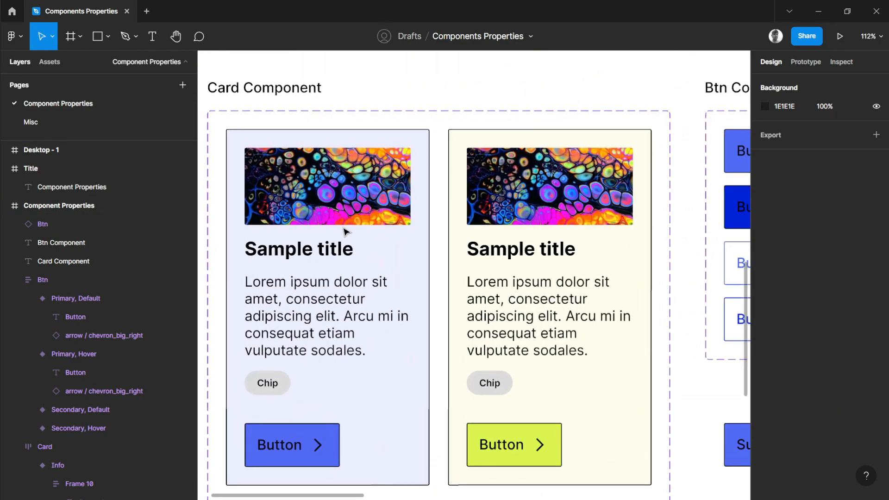
left_click(388, 244)
left_click(388, 244)
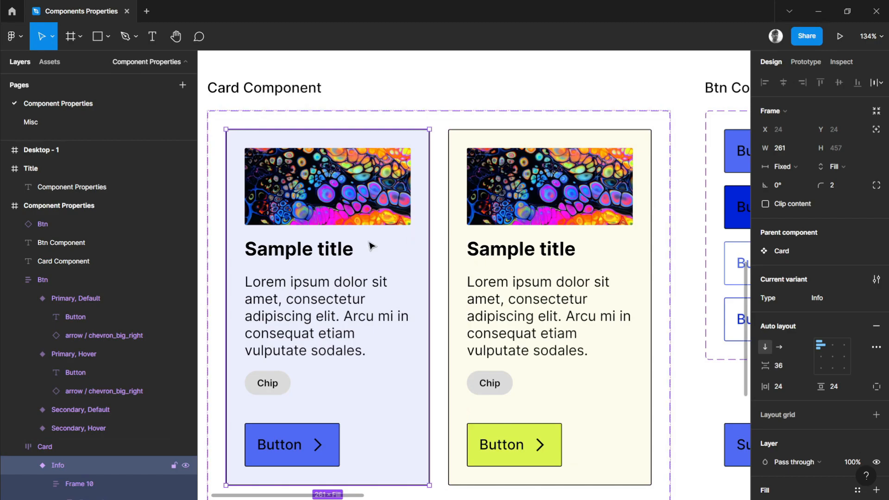
left_click(623, 267)
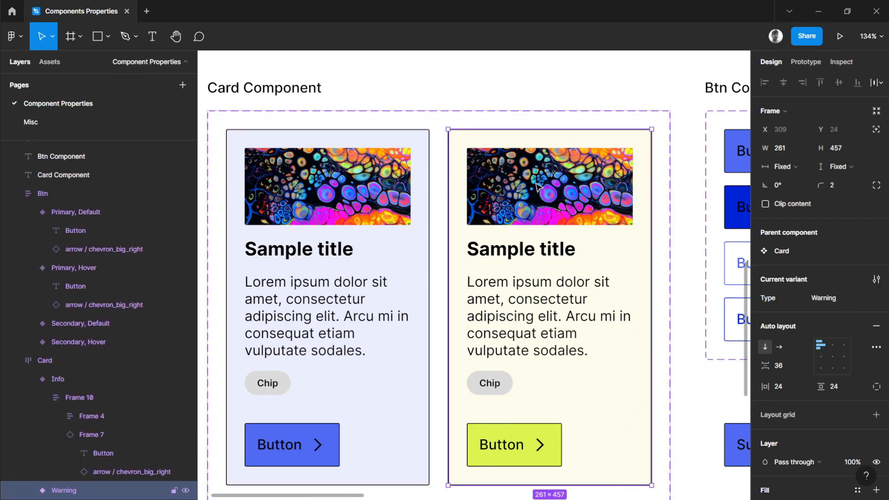
left_click(447, 165)
scroll(447, 165, "down", 2)
scroll(447, 165, "left", 1)
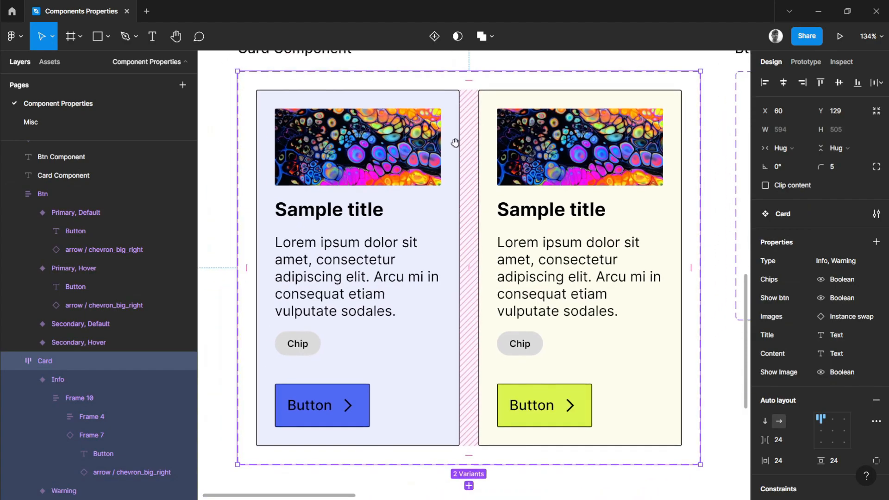
Step: Examine the property linked to the Info card's title and the property types that can be created for the Card set
left_click(352, 214)
left_click(352, 215)
left_click(353, 215)
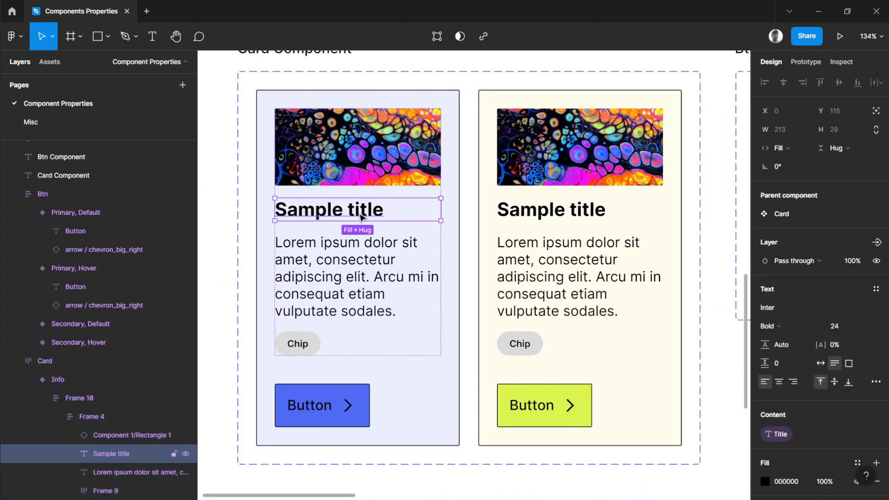
left_click(469, 107)
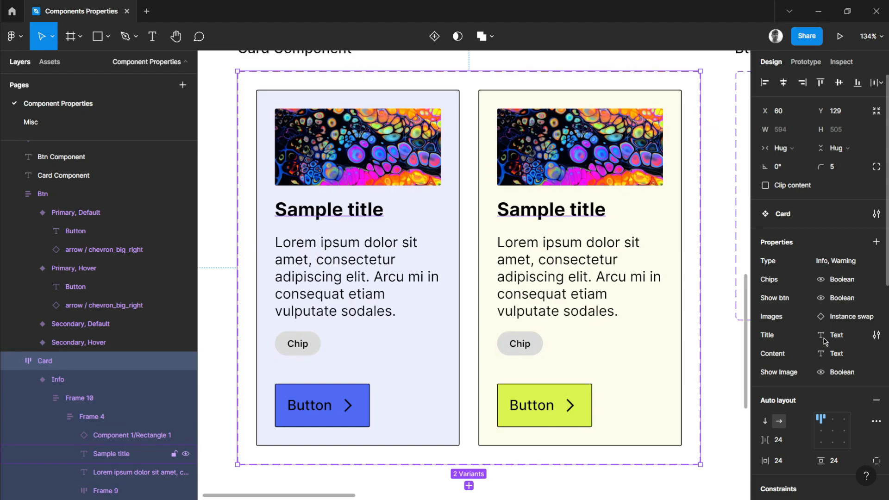
left_click(875, 245)
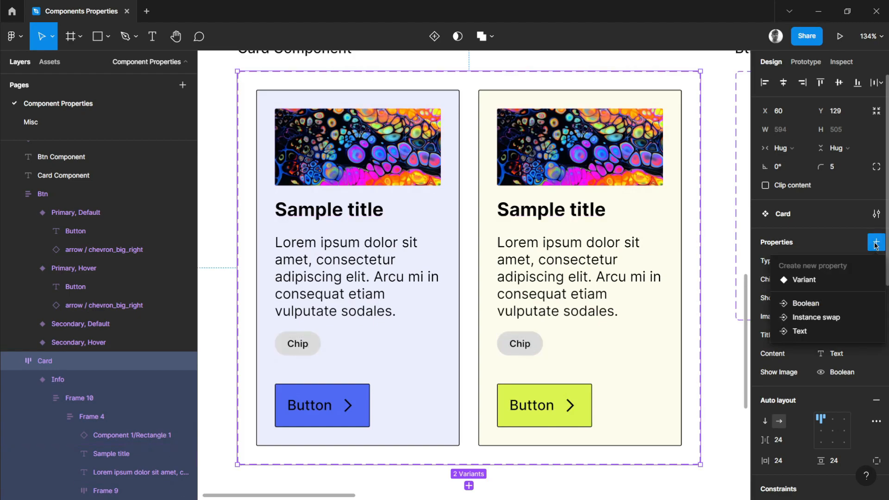
left_click(844, 241)
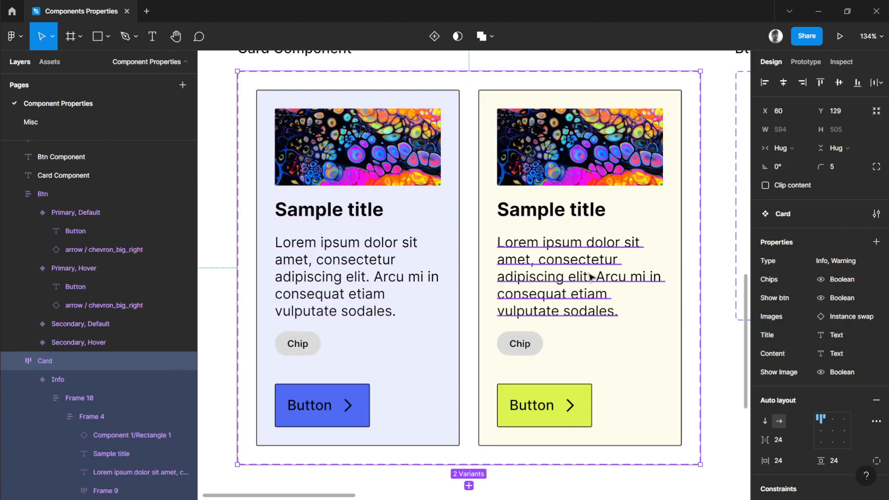
Step: Examine the properties linked to the Warning card's title and to the Info card's content text and chip
left_click(563, 267, "ctrl")
left_click(569, 216)
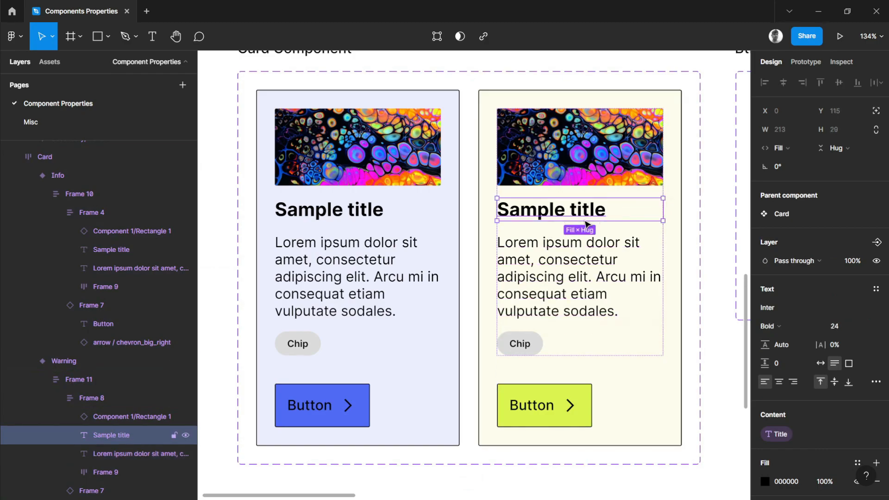
left_click(468, 260)
left_click(353, 255, "ctrl")
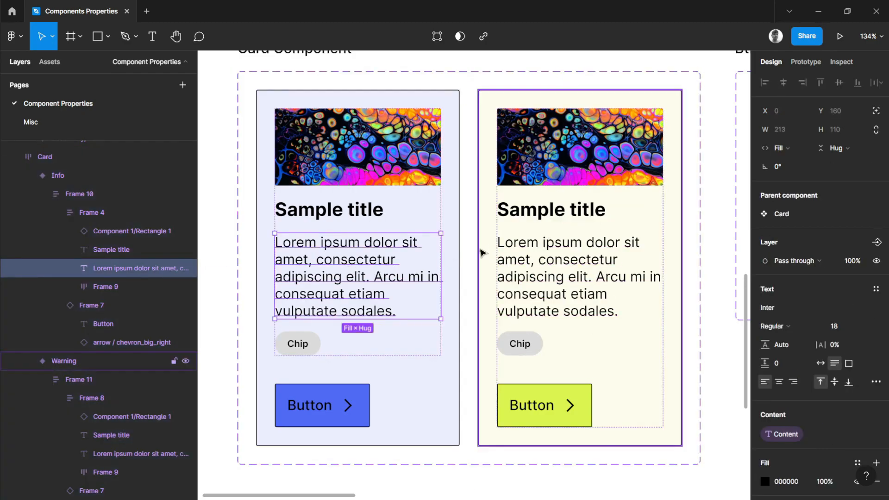
left_click(287, 349)
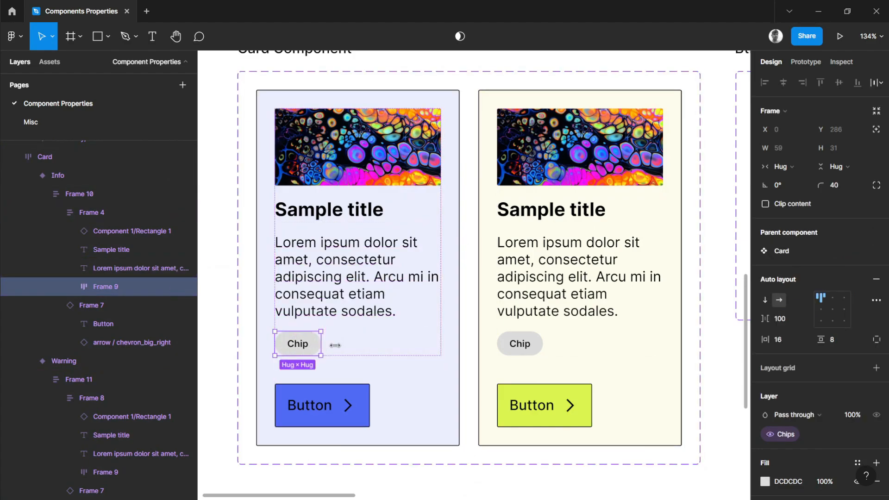
key("Escape")
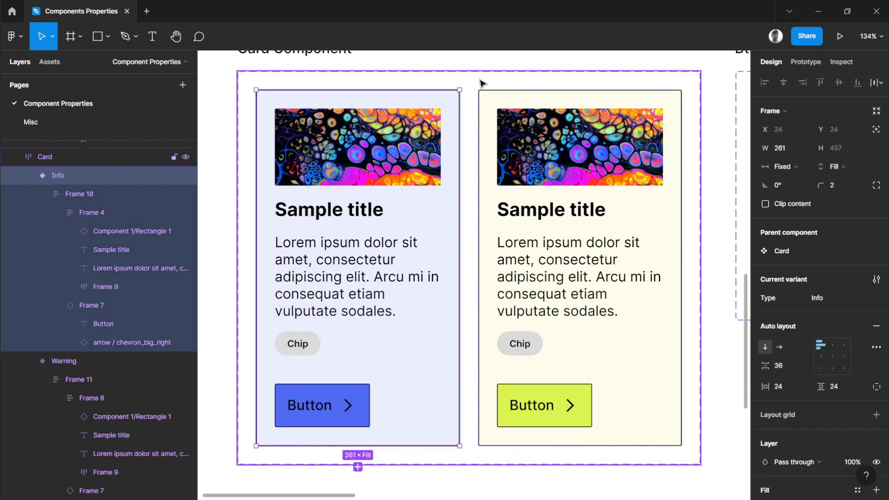
key("Escape")
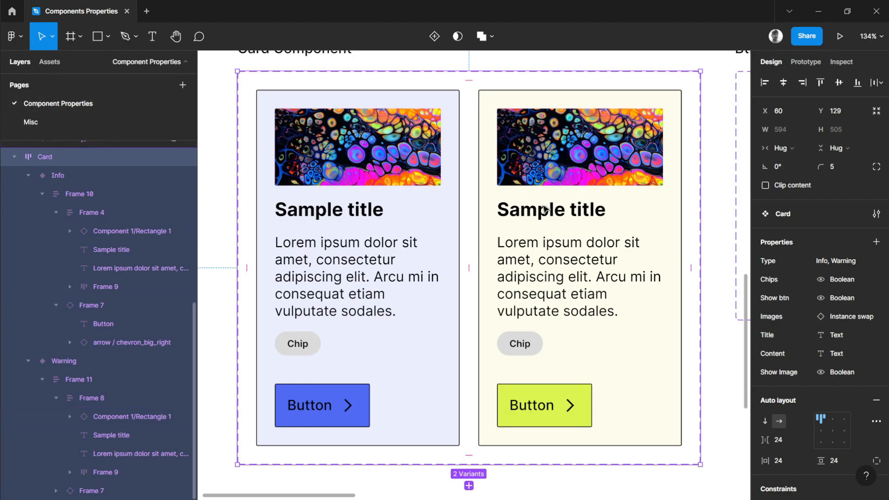
Step: Copy the Info variant of the Card component and select the Desktop - 1 frame
left_click(712, 265)
scroll(711, 264, "down", 10)
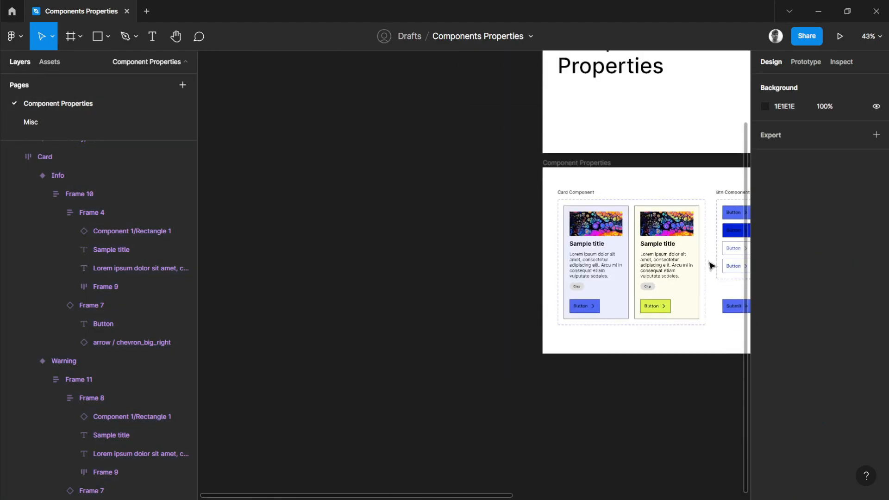
left_click(451, 243)
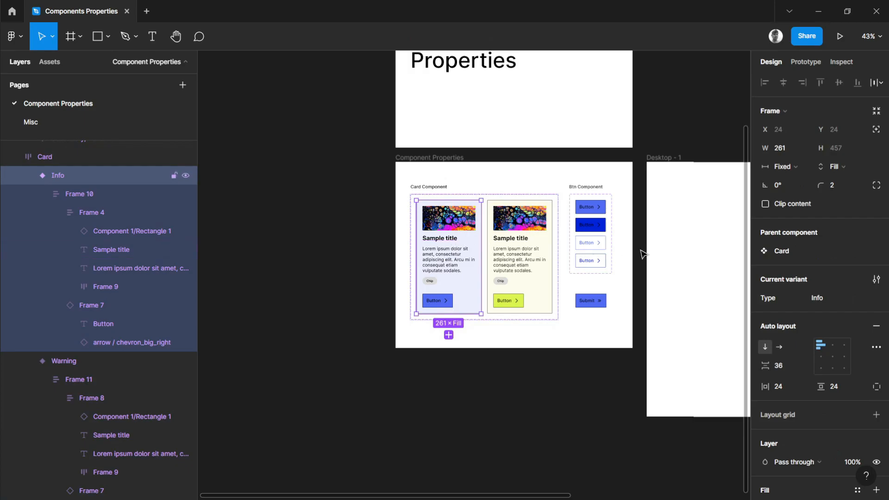
left_click(673, 252)
scroll(576, 235, "right", 3)
right_click(557, 209)
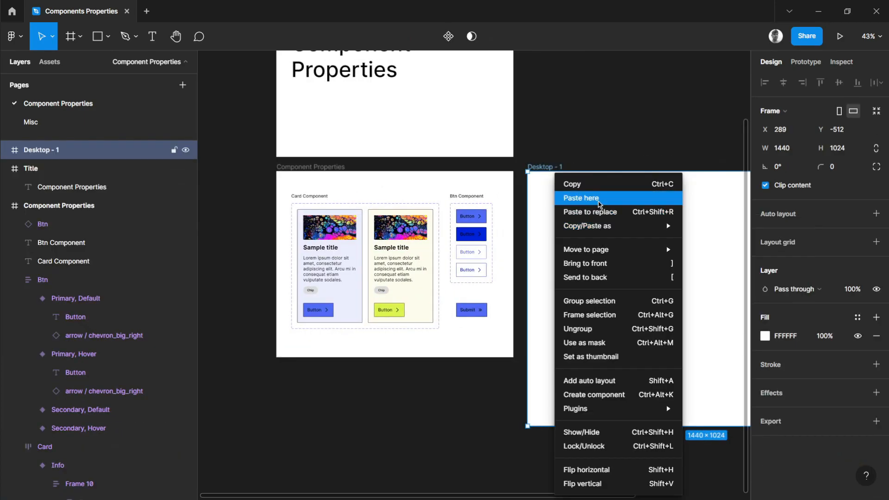
left_click(613, 215)
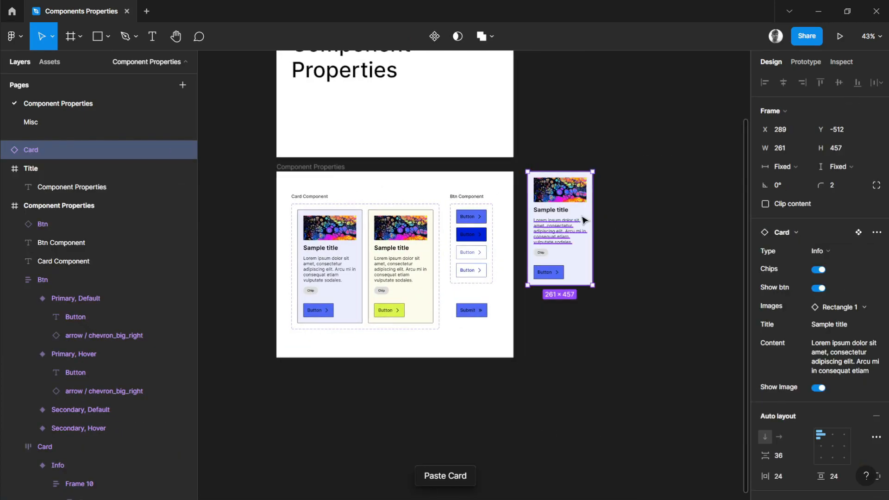
key("ctrl+z")
Step: Paste an instance of the Info card into the Desktop - 1 frame and position it at X 95, Y 55
right_click(579, 217)
left_click(610, 199)
scroll(598, 209, "up", 4)
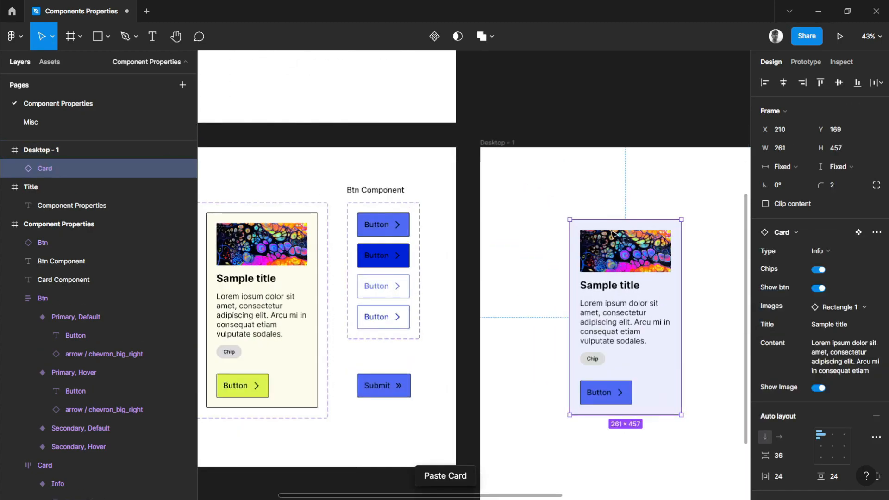
left_click(677, 243)
scroll(675, 225, "up", 5)
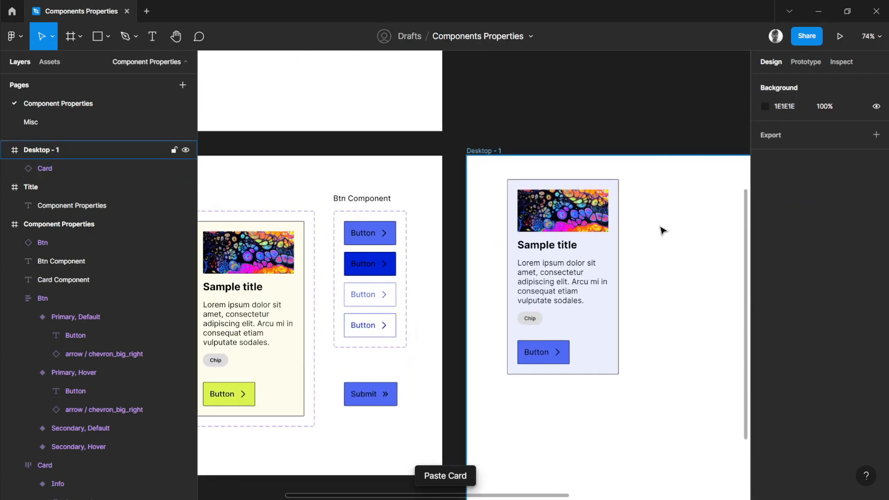
left_click(579, 202)
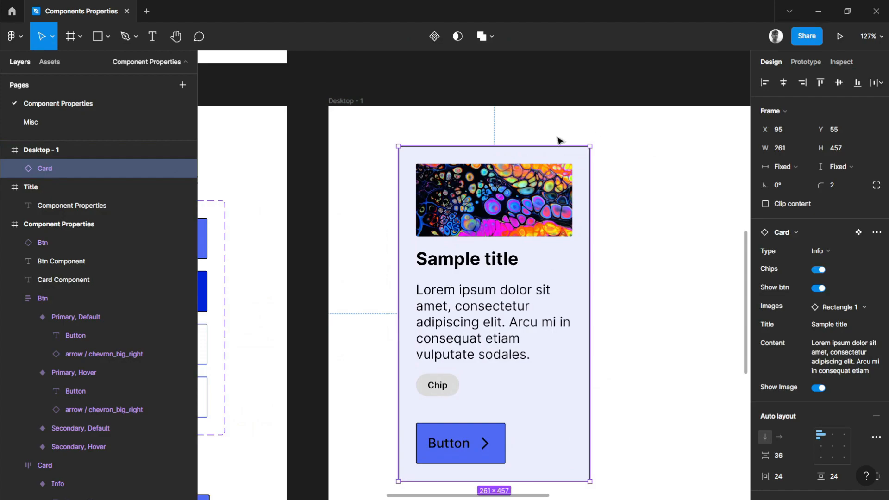
Step: Try the Warning type on the card instance and return it to Info
left_click(843, 259)
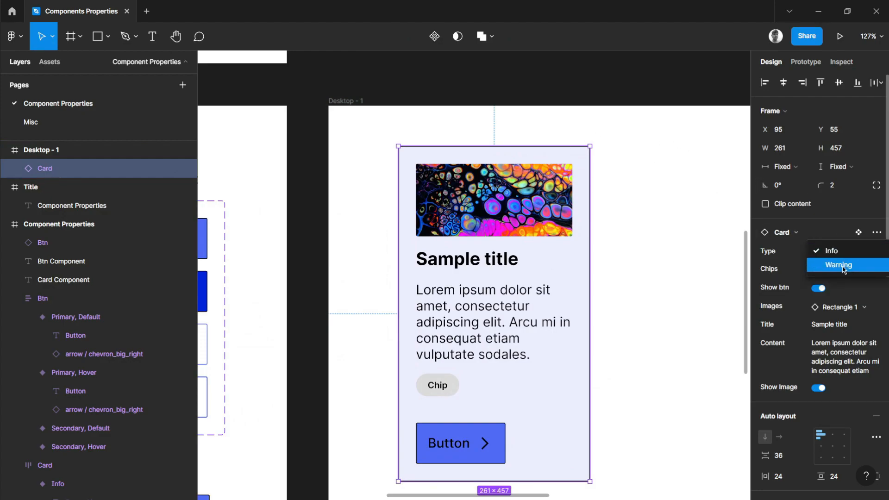
left_click(844, 267)
left_click(843, 253)
left_click(845, 240)
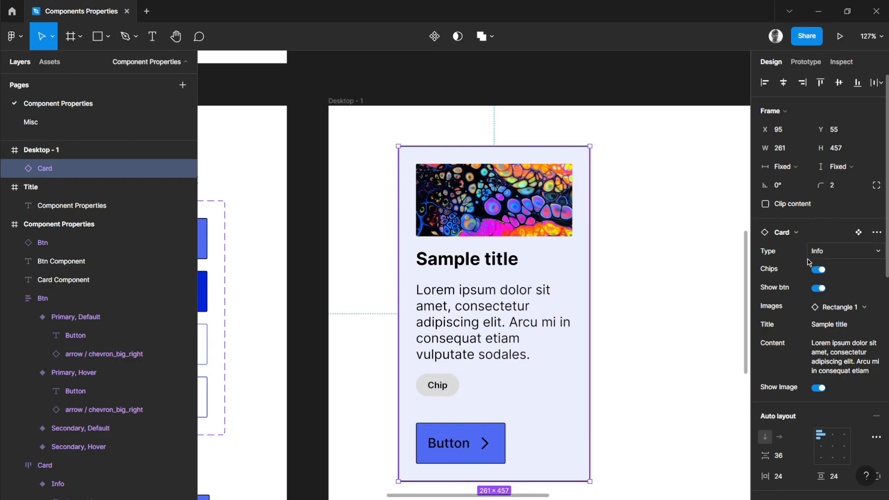
Step: Turn off the Chips property of the card instance, and try its Show btn property off and back on
left_click(820, 270)
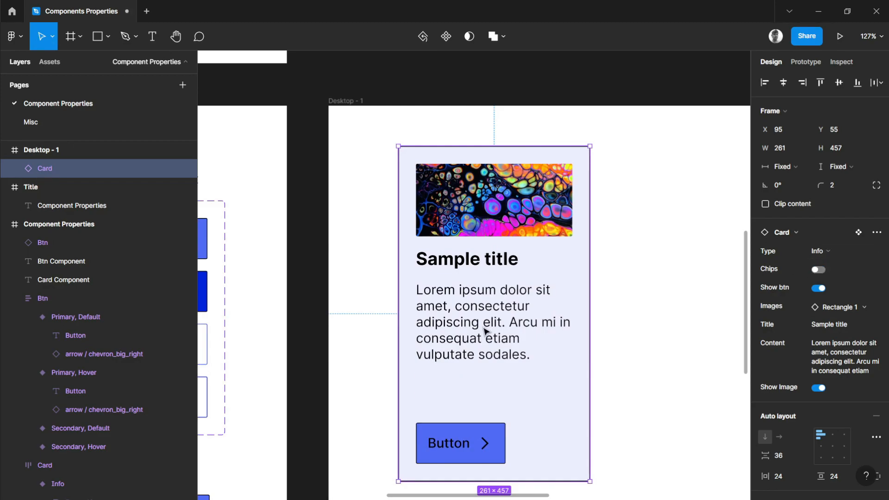
left_click(613, 320)
left_click(569, 273)
left_click(825, 289)
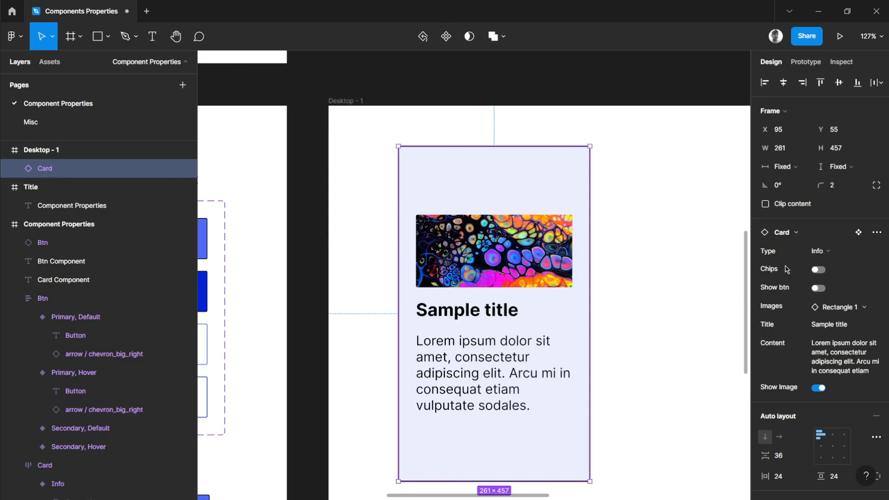
left_click(820, 288)
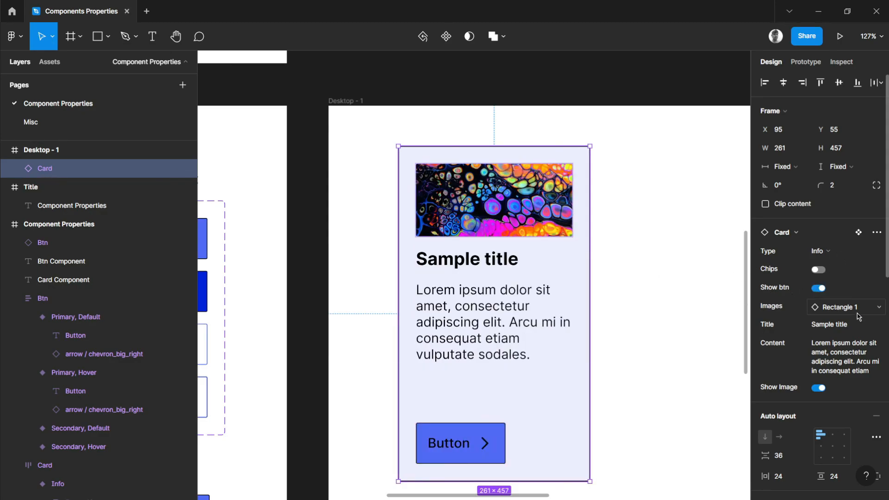
Step: Try Rectangle 2 as the image of the card instance in the Desktop - 1 frame, and swap it to Rectangle 3
left_click(857, 307)
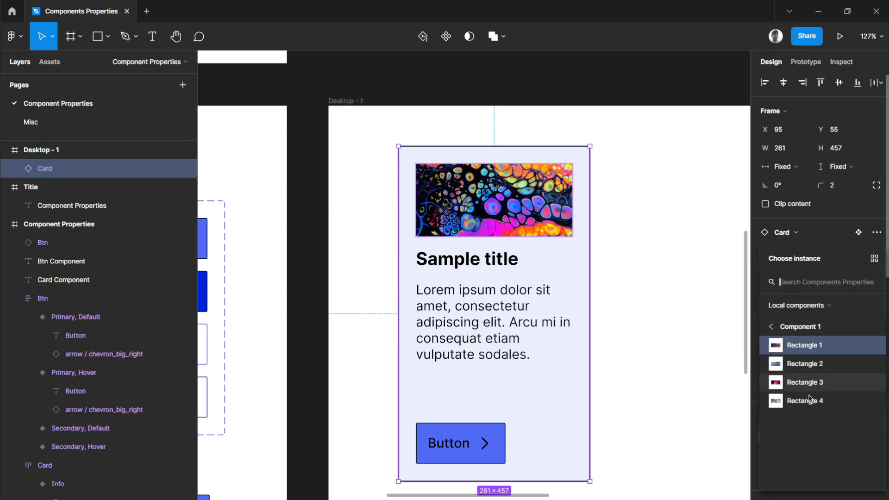
left_click(816, 365)
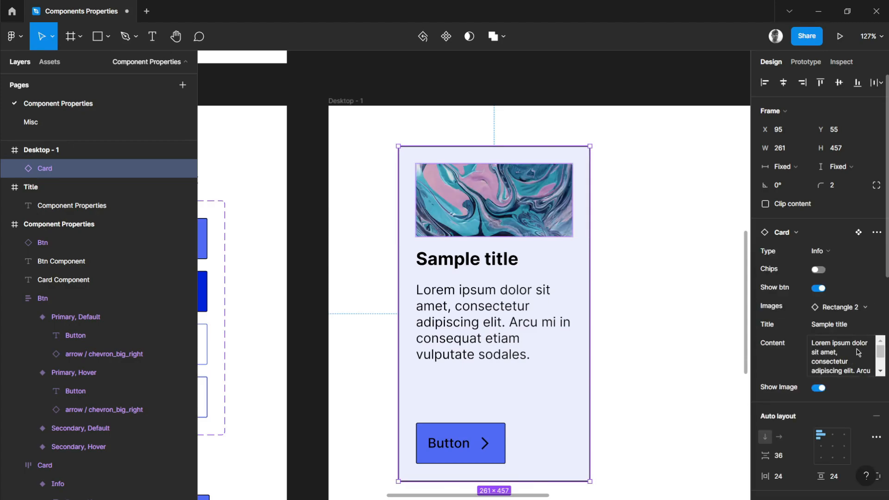
left_click(864, 307)
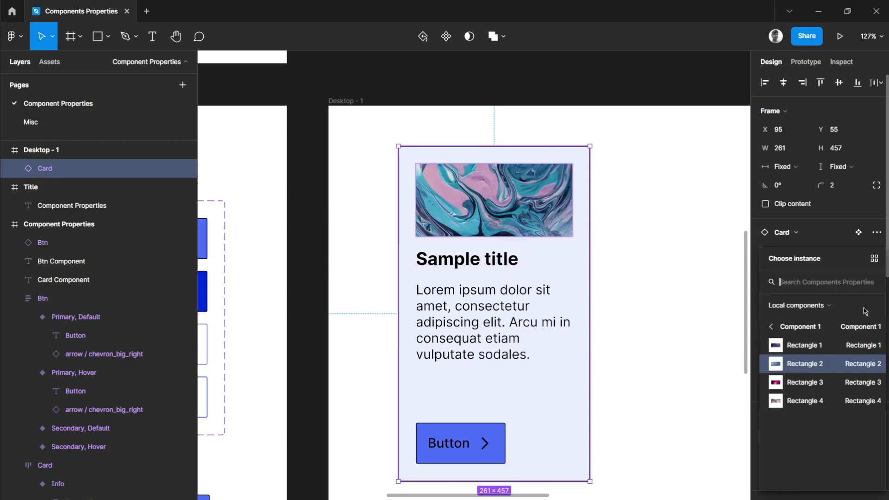
left_click(820, 381)
Step: Set the card instance's Title property to "Awesome lights" and its Content property to "Something that is bright"
left_click(853, 328)
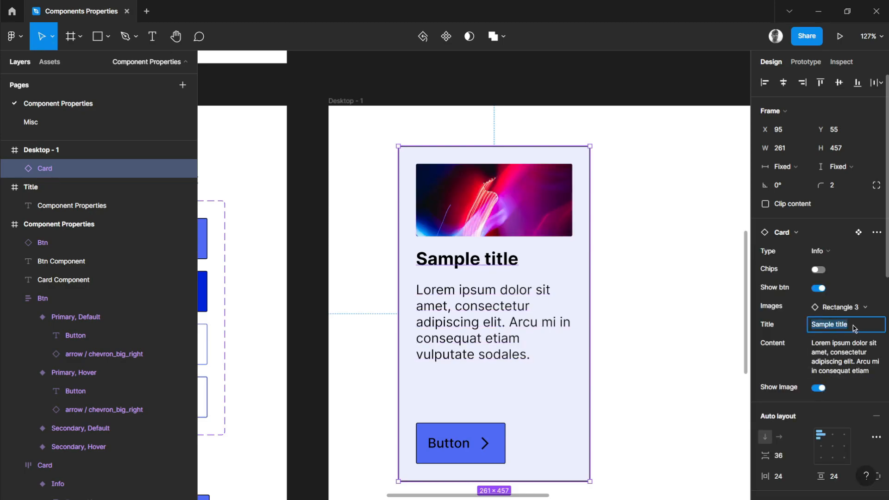
type("Awesome lights")
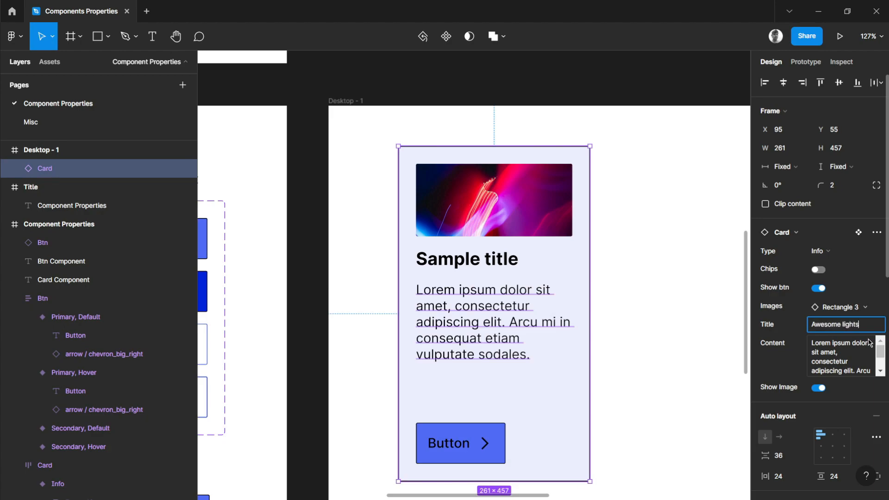
key("Return")
left_click(850, 366)
type("Sc")
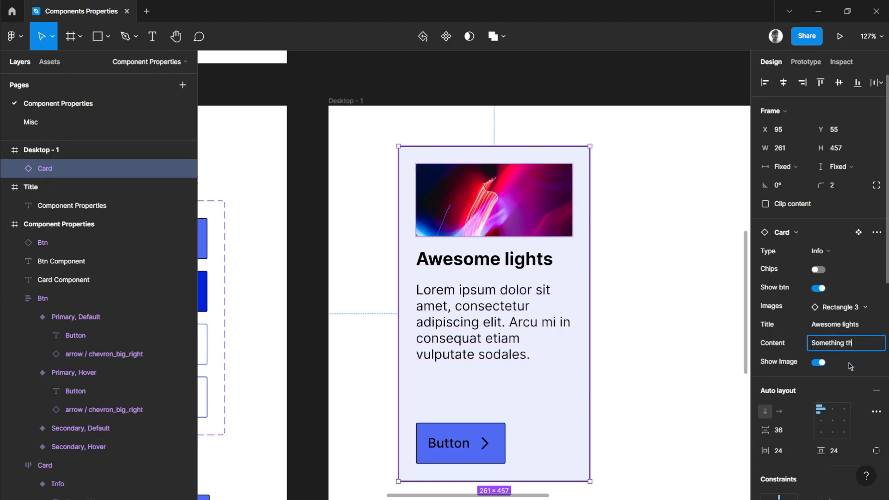
type("ht")
key("Return")
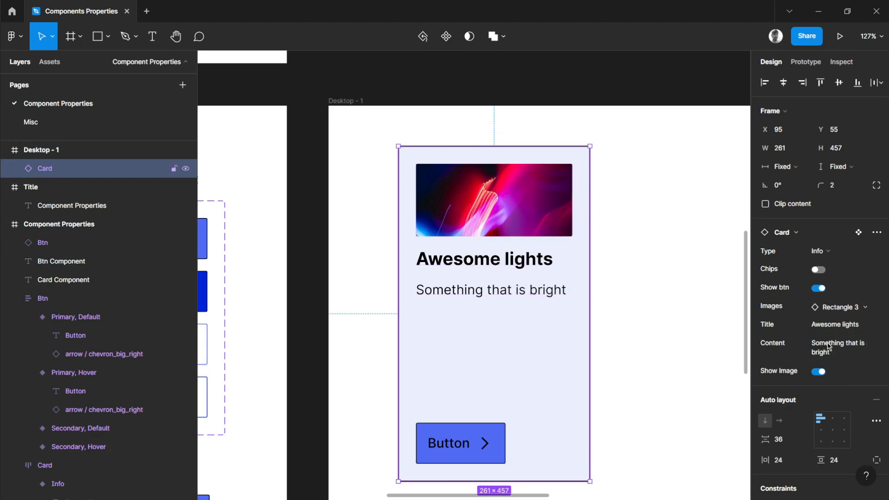
Step: Try the card instance's Show Image property off and back on twice, and deselect the card
left_click(821, 373)
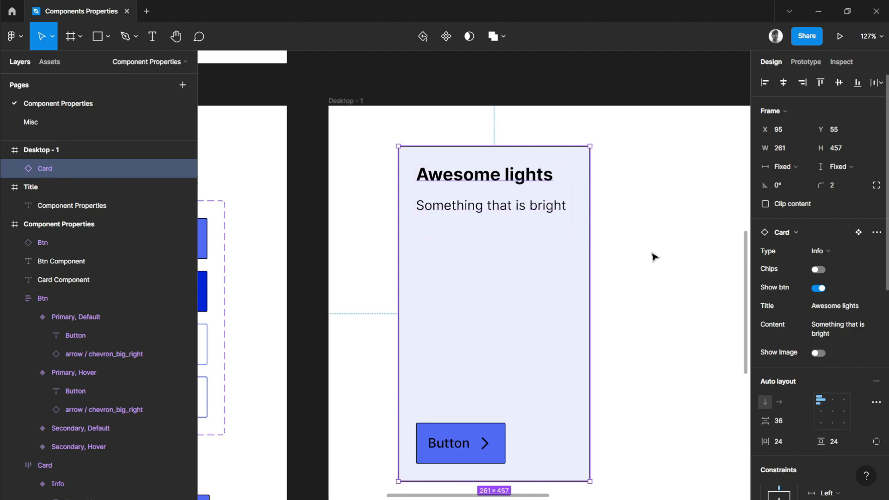
left_click(821, 354)
left_click(824, 373)
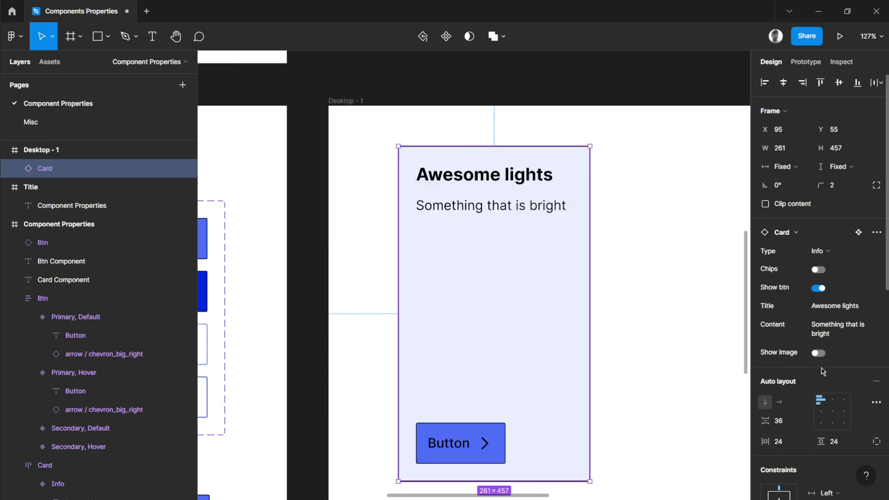
left_click(819, 354)
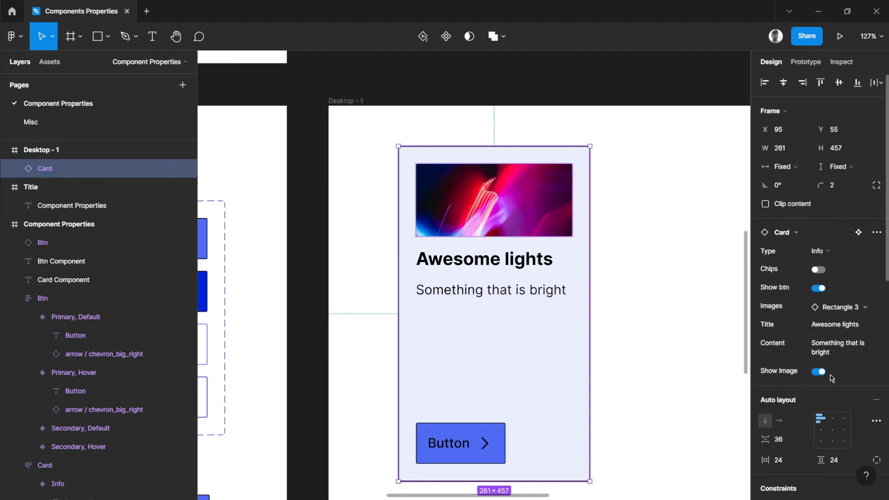
left_click(821, 372)
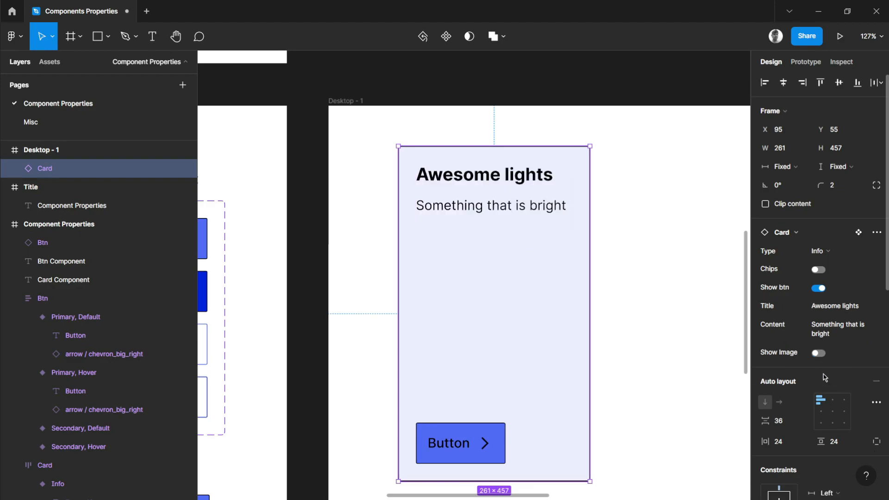
left_click(819, 354)
left_click(642, 300)
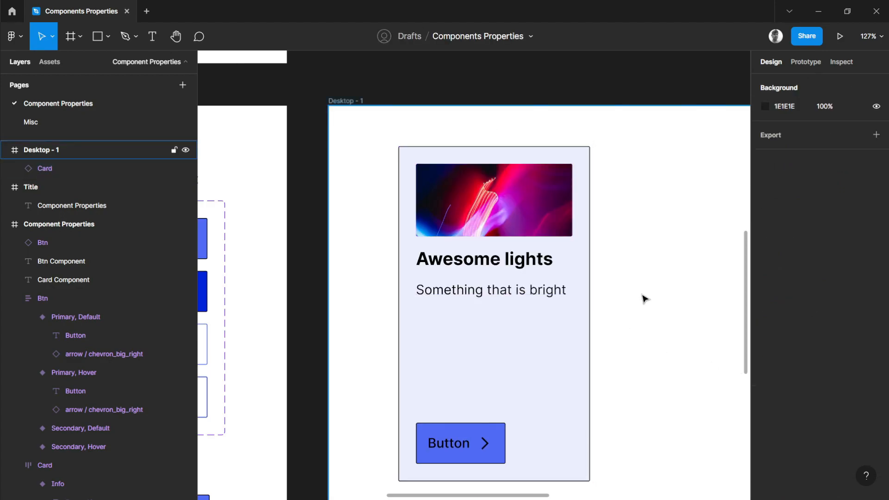
Step: Compare the card instance with the Card component set, examining the set's properties and the property types that can be added
scroll(643, 298, "down", 5)
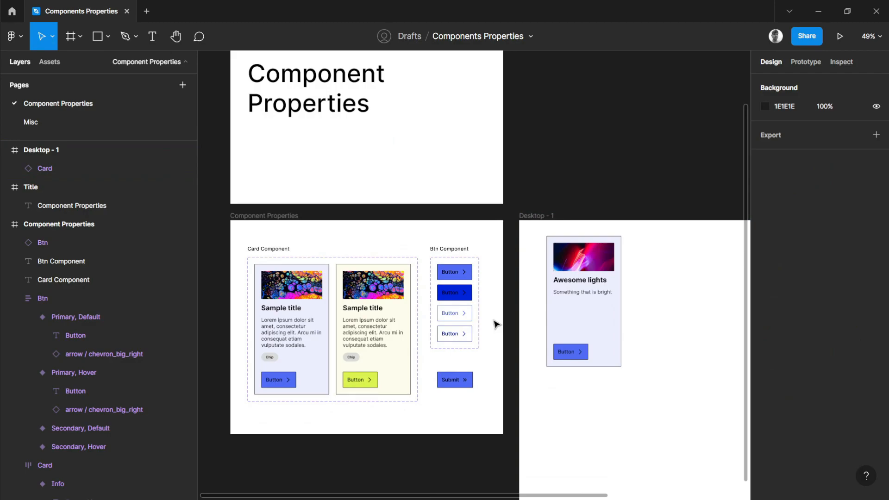
scroll(497, 324, "up", 3)
left_click(616, 246)
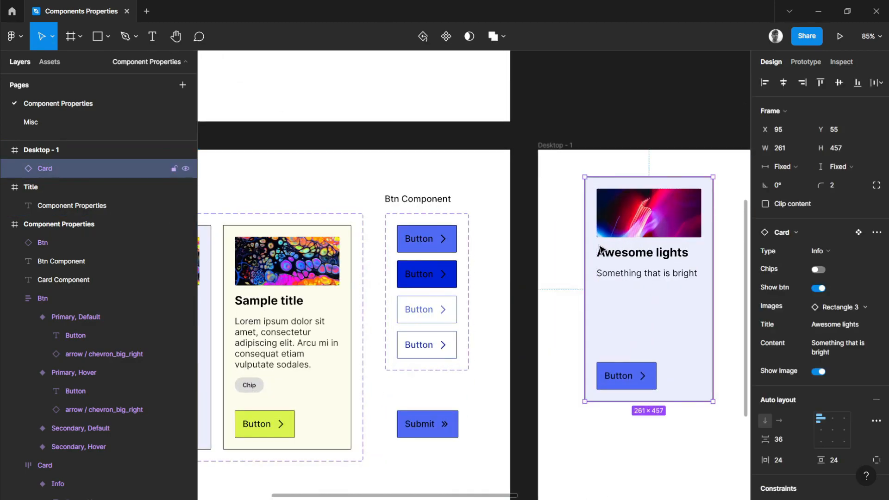
left_click(312, 233)
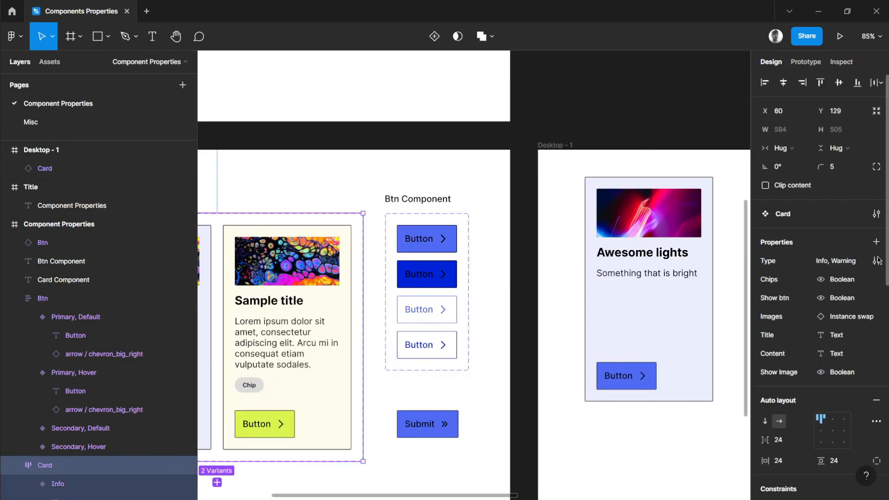
left_click(876, 242)
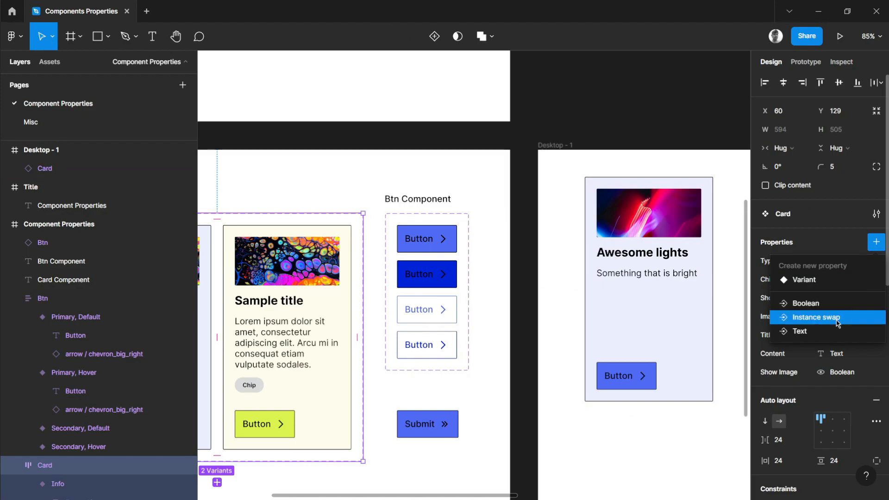
left_click(526, 238)
scroll(526, 238, "down", 5)
scroll(361, 238, "up", 5)
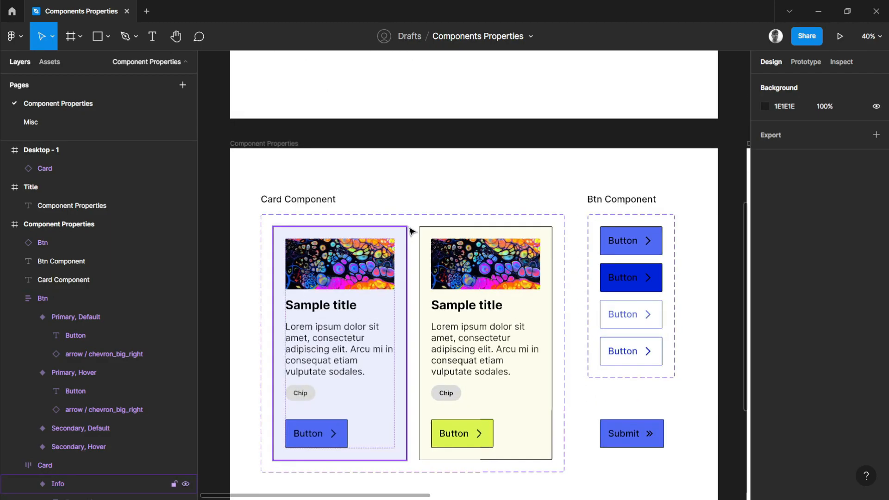
left_click(409, 232)
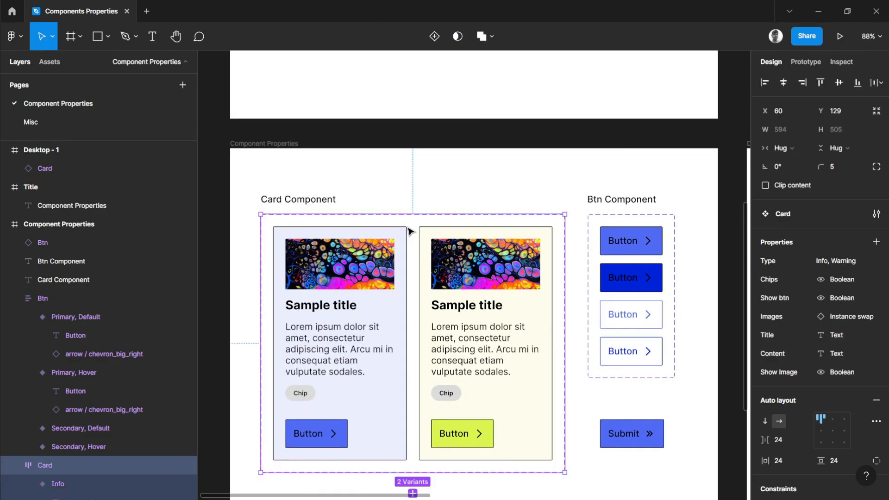
left_click(480, 195)
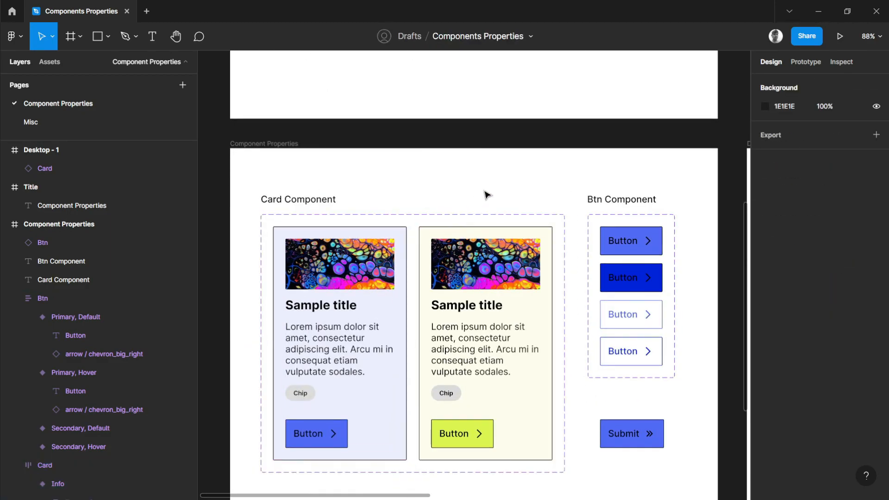
left_click(647, 201)
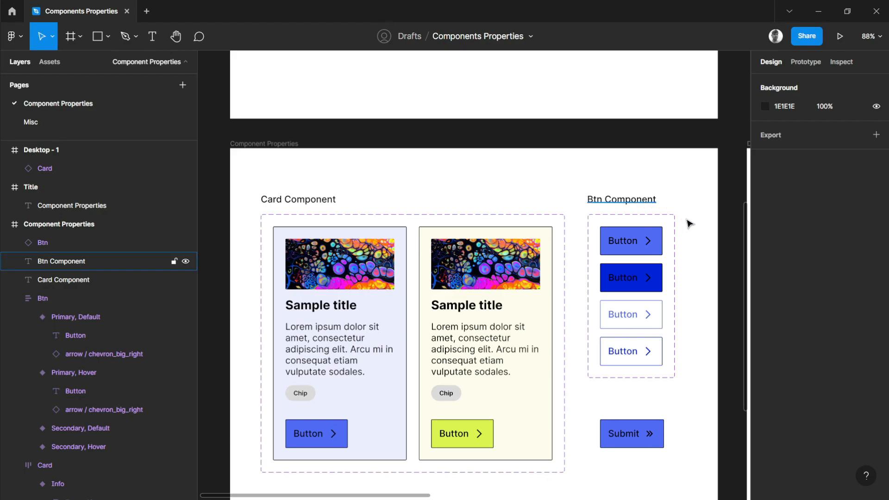
left_click(661, 223)
left_click(695, 250)
scroll(584, 242, "right", 5)
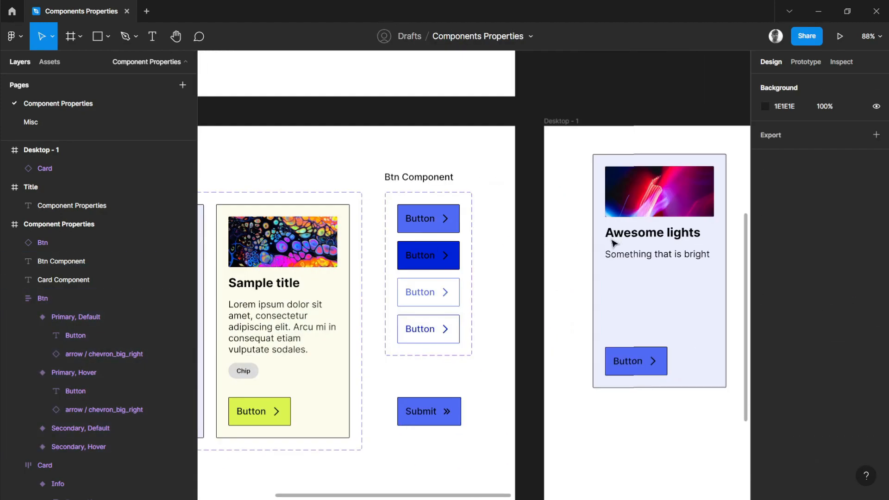
left_click(634, 238)
scroll(510, 220, "left", 3)
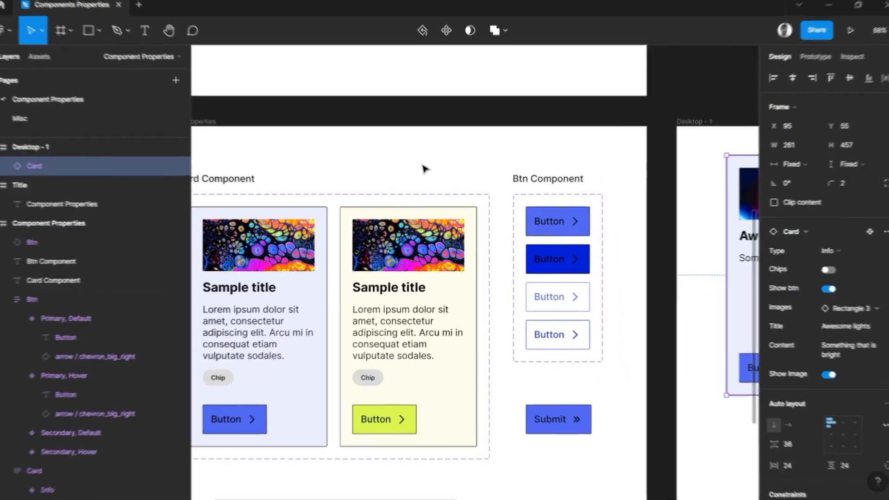